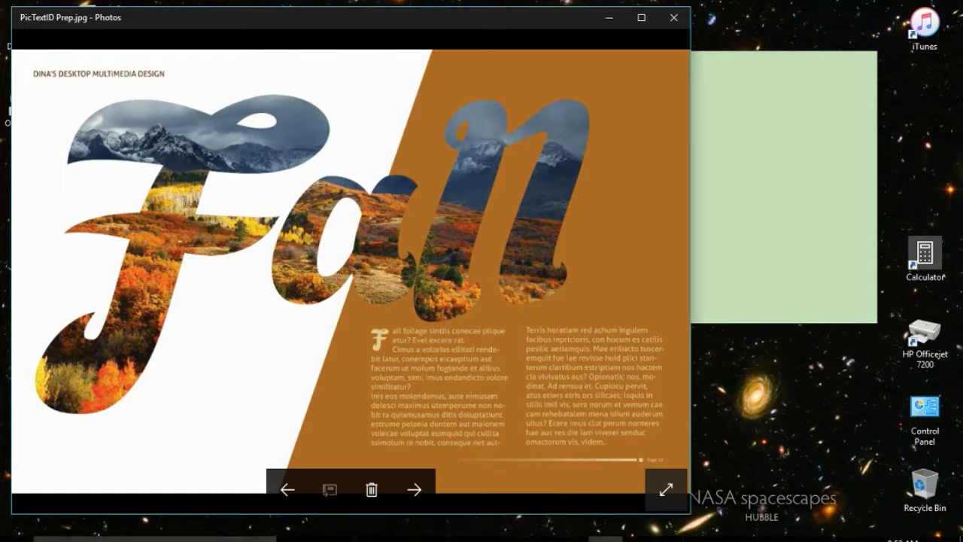
# Step: Switch to Adobe InDesign and begin a new print document with 3 pages
pyautogui.moveTo(570, 531)
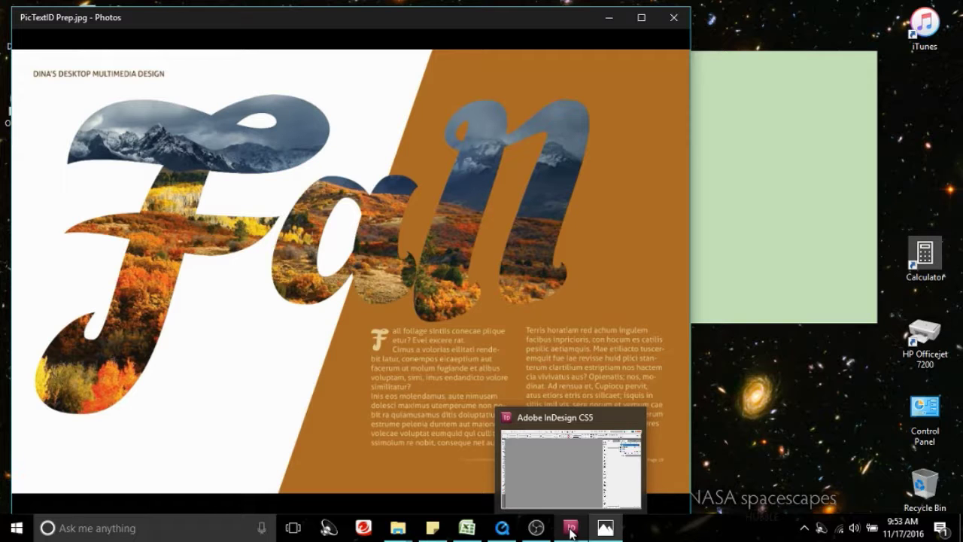
pyautogui.click(570, 531)
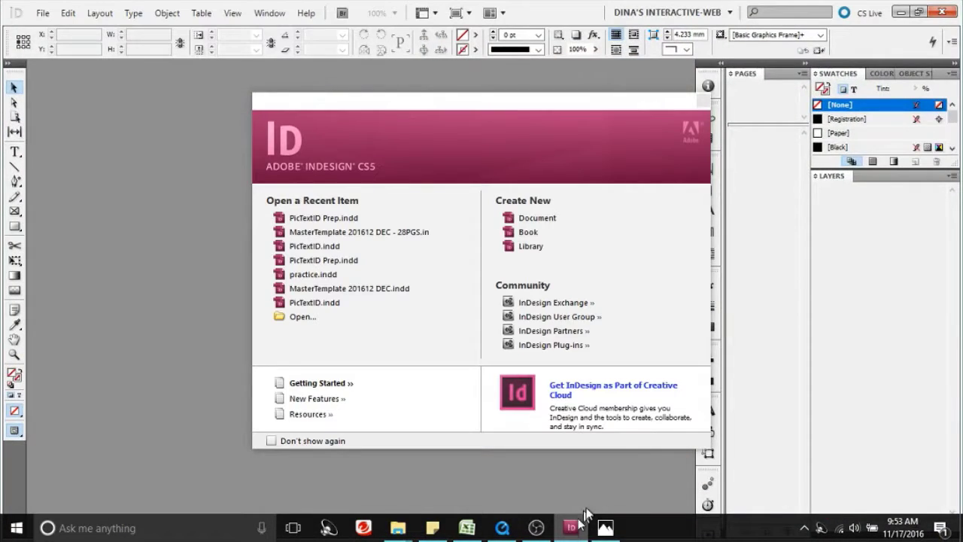
pyautogui.click(526, 224)
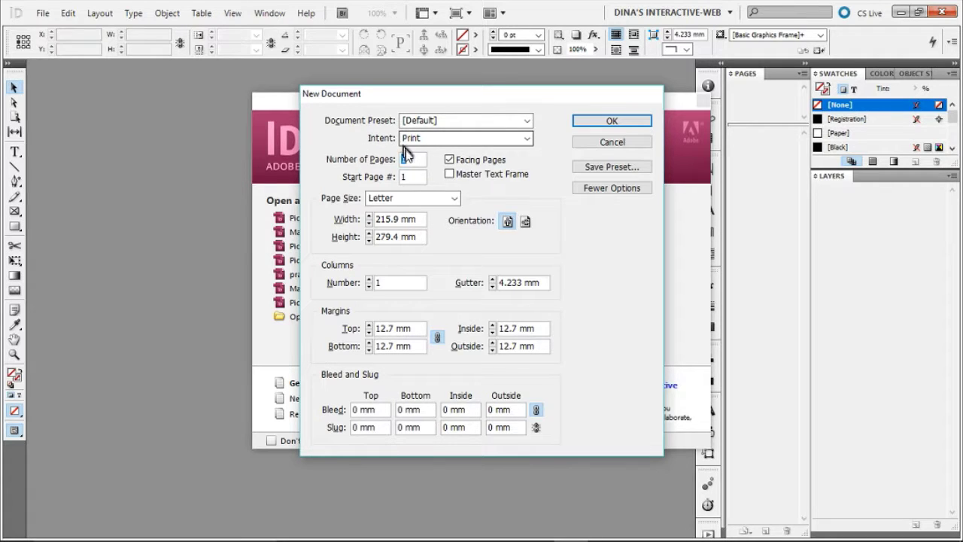
pyautogui.write('3')
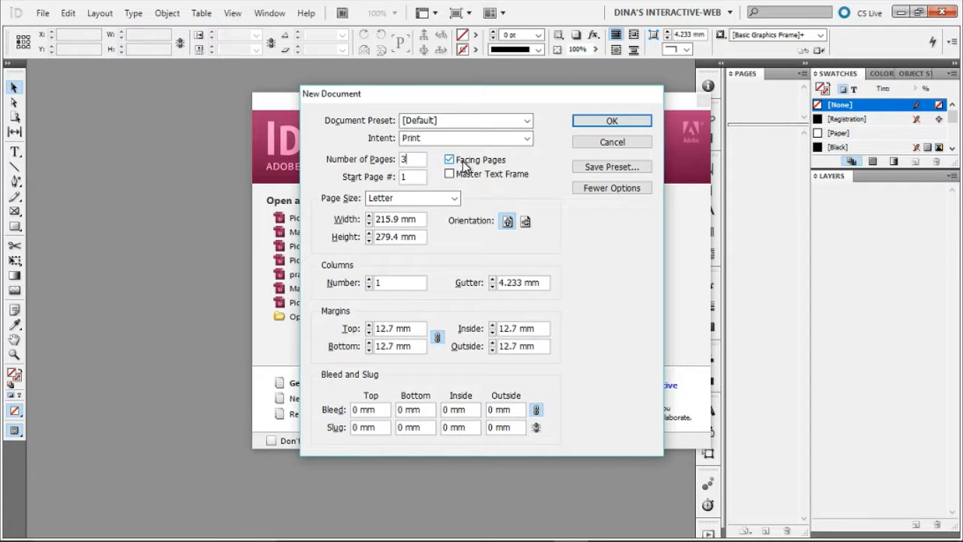
# Step: Set the new document's page size to the custom US Magazine size, 213 by 276.5 mm
pyautogui.click(454, 200)
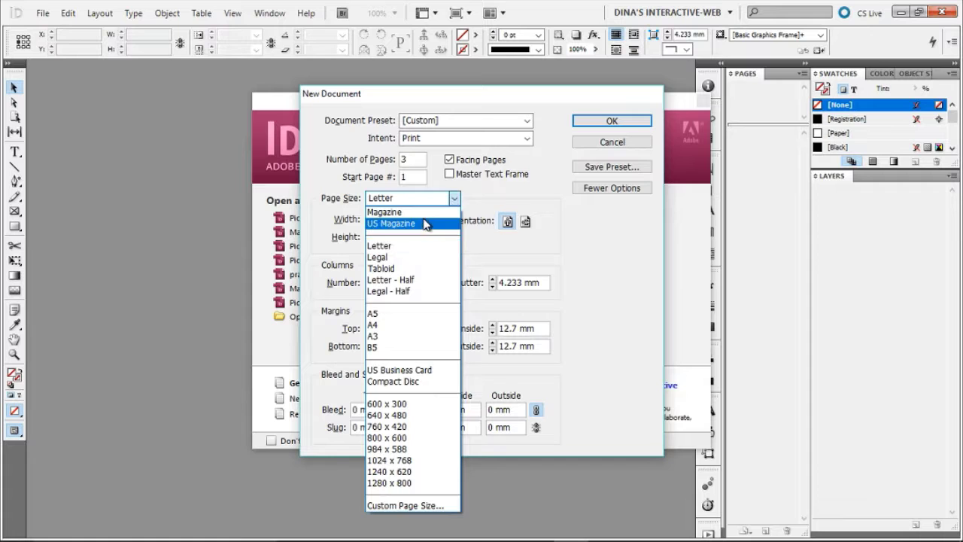
pyautogui.click(406, 506)
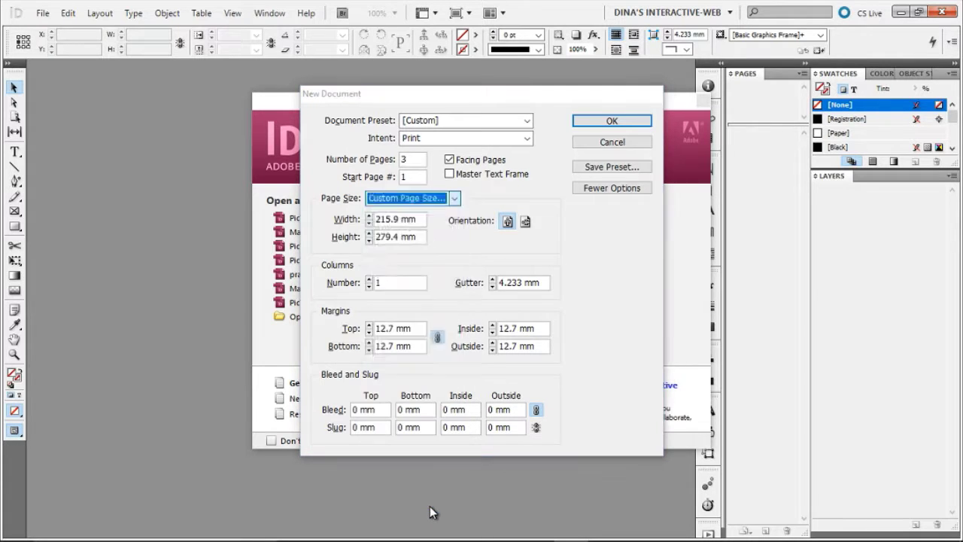
pyautogui.click(407, 275)
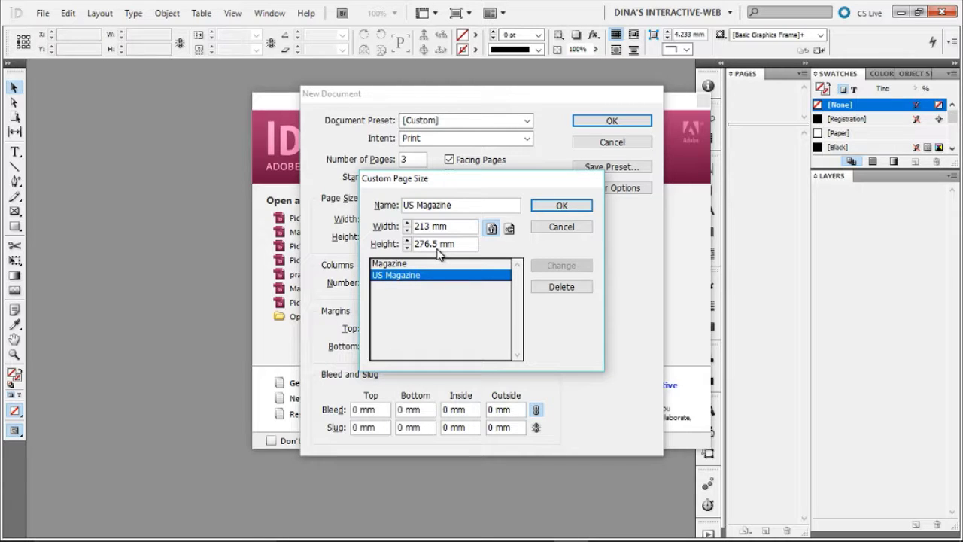
pyautogui.click(560, 206)
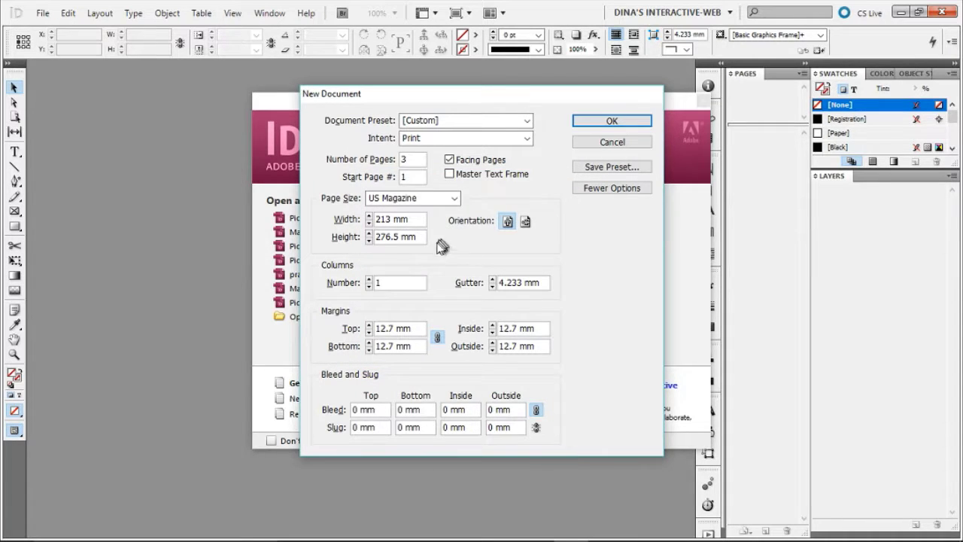
# Step: Unlink the page margins and set them to 14 mm top, 18 mm bottom, 14 mm inside and 12 mm outside
pyautogui.click(437, 338)
pyautogui.doubleClick(392, 331)
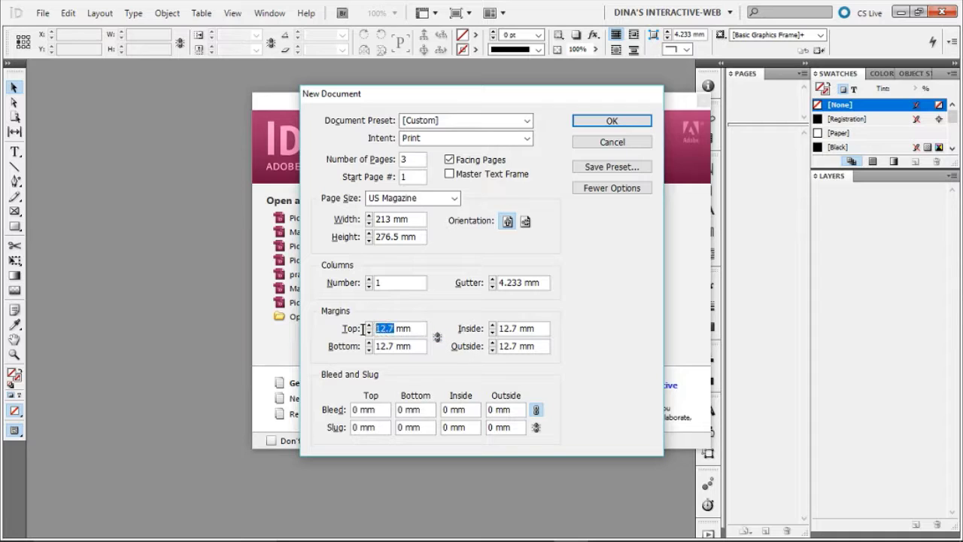
pyautogui.write('14 m')
pyautogui.press('Tab')
pyautogui.press('Return')
pyautogui.write('1')
pyautogui.press('Tab')
pyautogui.write('18mm')
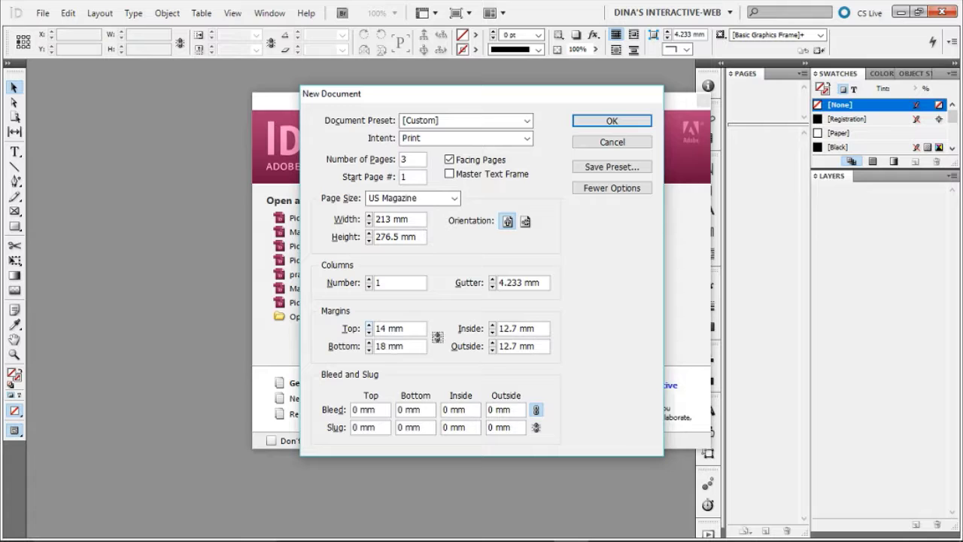
pyautogui.press('Tab')
pyautogui.write('14')
pyautogui.press('Tab')
pyautogui.write('12 mm')
pyautogui.press('Tab')
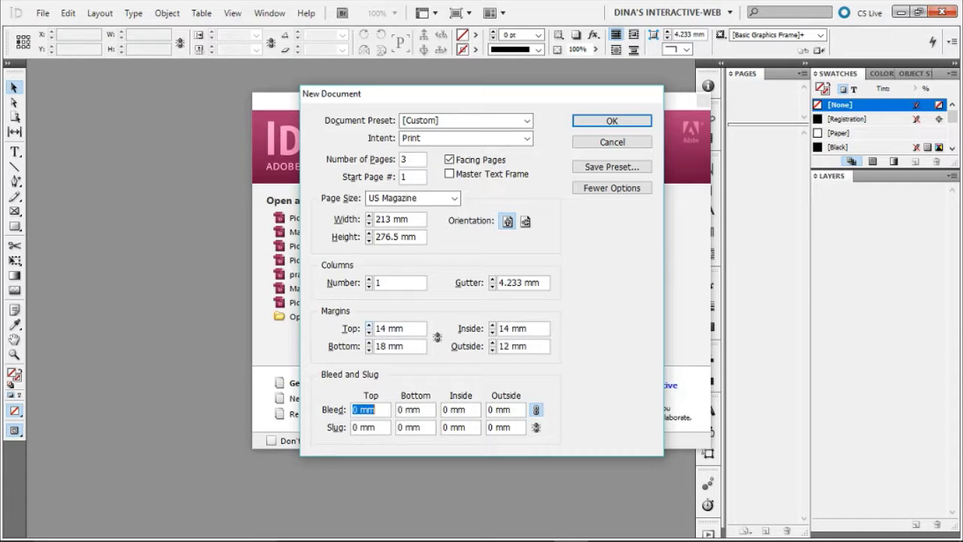
# Step: Set the bleed to 3 mm on the top, bottom and outside with 0 mm inside, and create the document
pyautogui.click(591, 190)
pyautogui.click(591, 190)
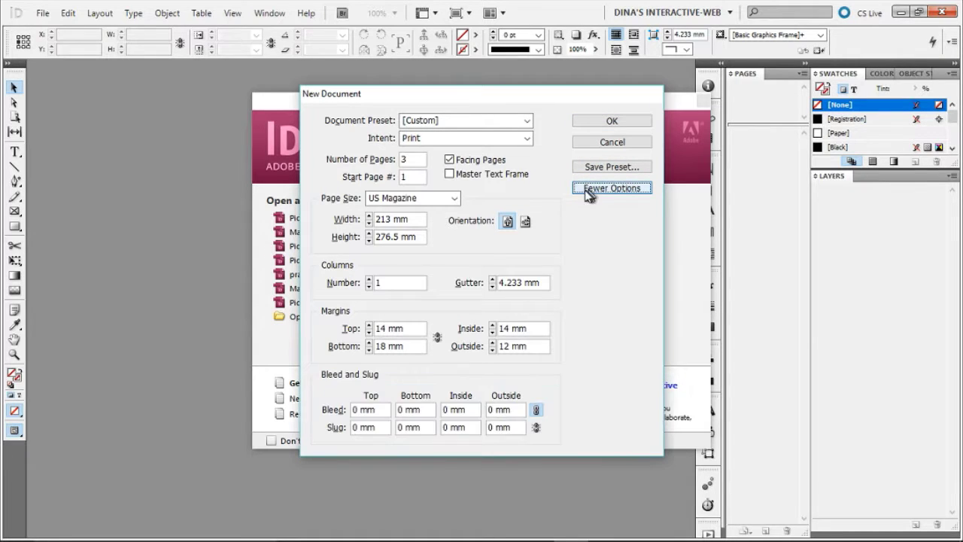
pyautogui.doubleClick(380, 413)
pyautogui.write('3')
pyautogui.press('Tab')
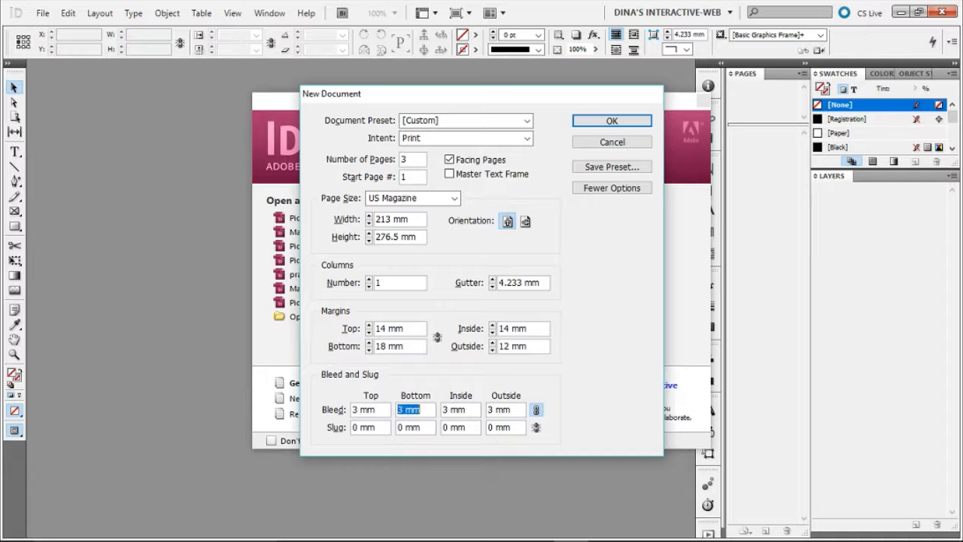
pyautogui.press('Tab')
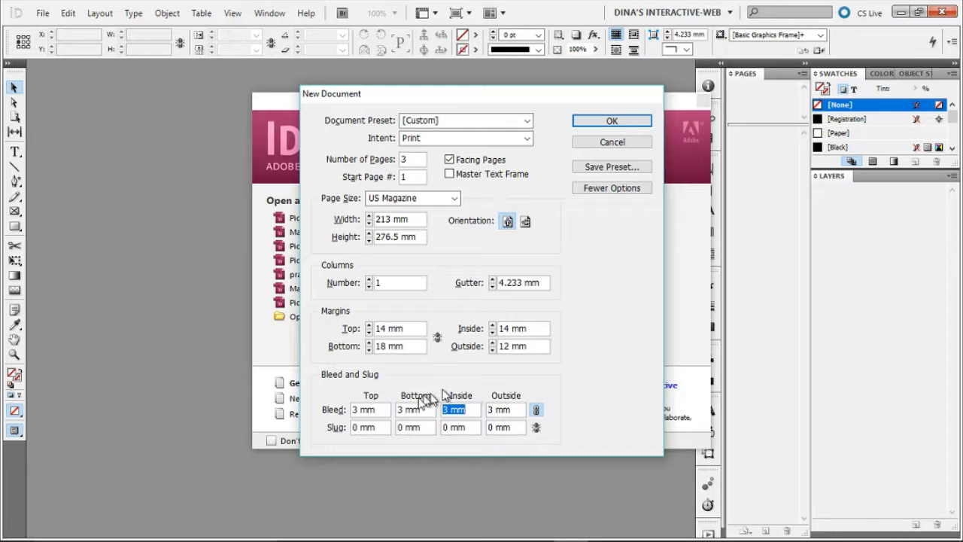
pyautogui.click(536, 411)
pyautogui.doubleClick(447, 411)
pyautogui.write('0')
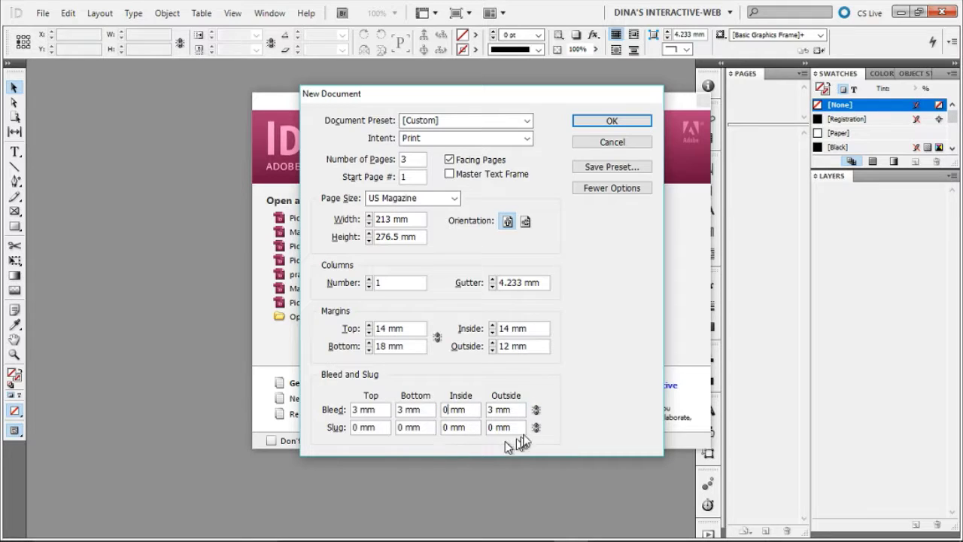
pyautogui.click(621, 130)
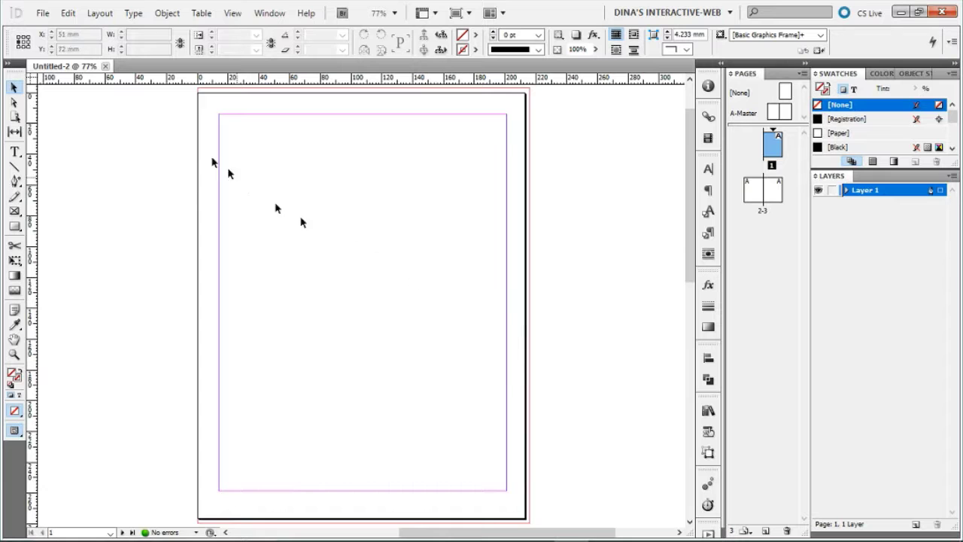
# Step: Open the recent file PicTextID Prep.indd and make it the active document
pyautogui.click(48, 13)
pyautogui.moveTo(93, 75)
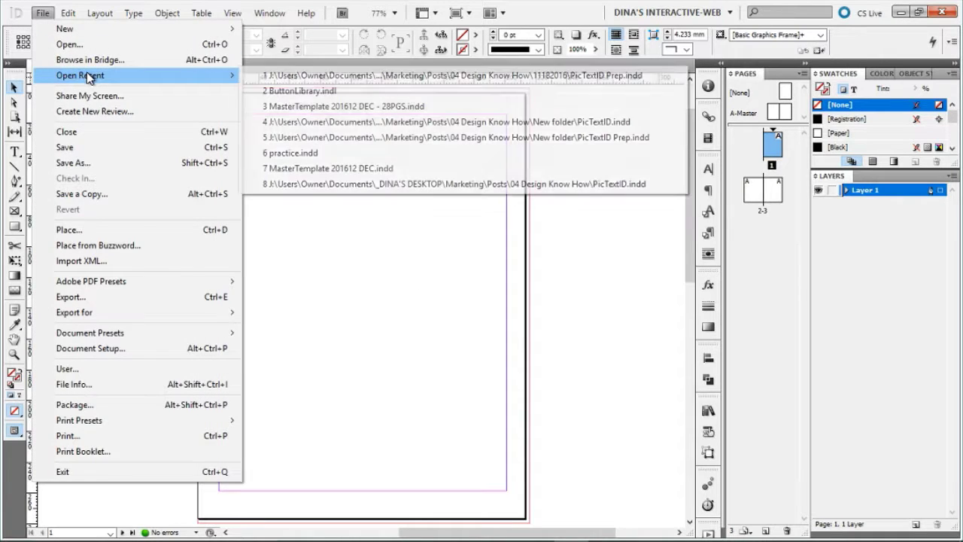
pyautogui.click(259, 77)
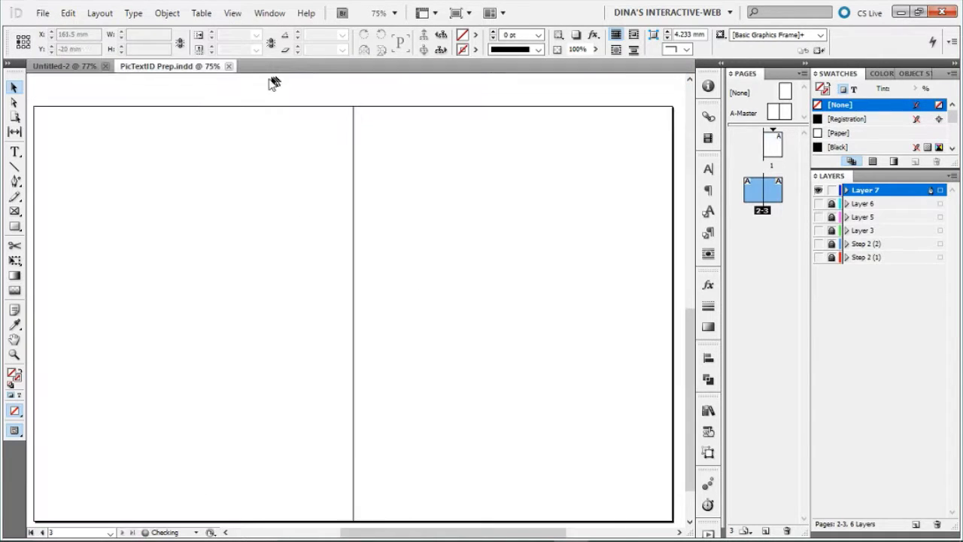
pyautogui.click(66, 66)
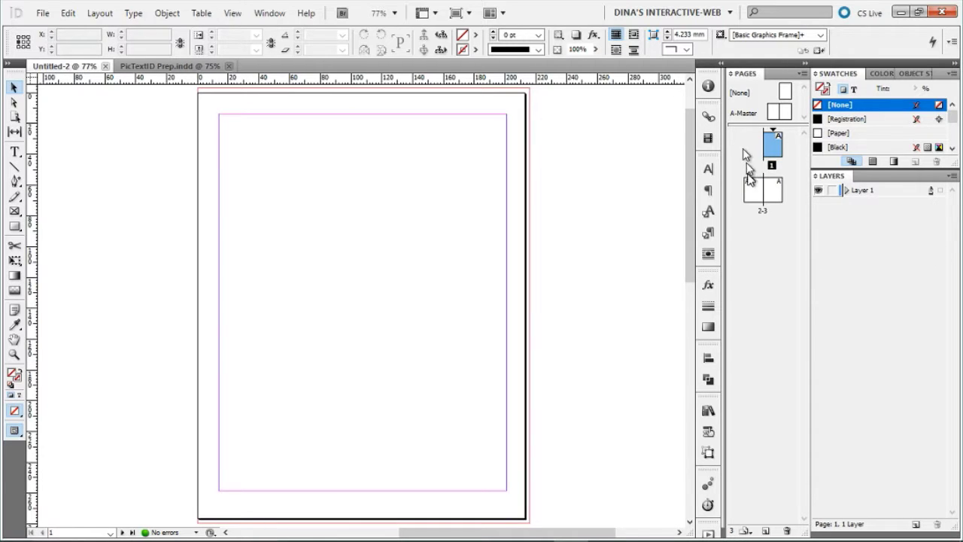
pyautogui.click(180, 68)
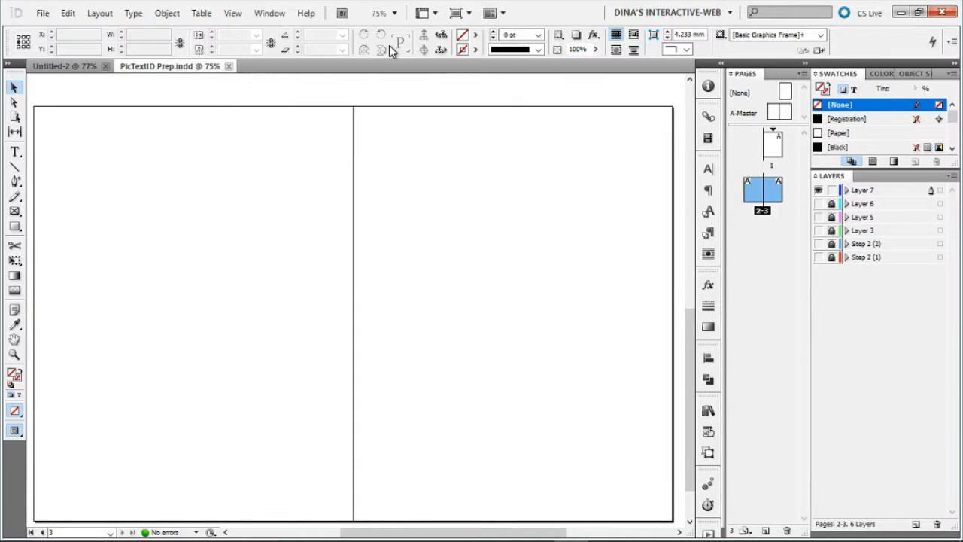
# Step: Show the Step 2 (1) layer and examine the WEIGHT, SHAPE and SIMPLICITY lettering samples up close
pyautogui.click(819, 259)
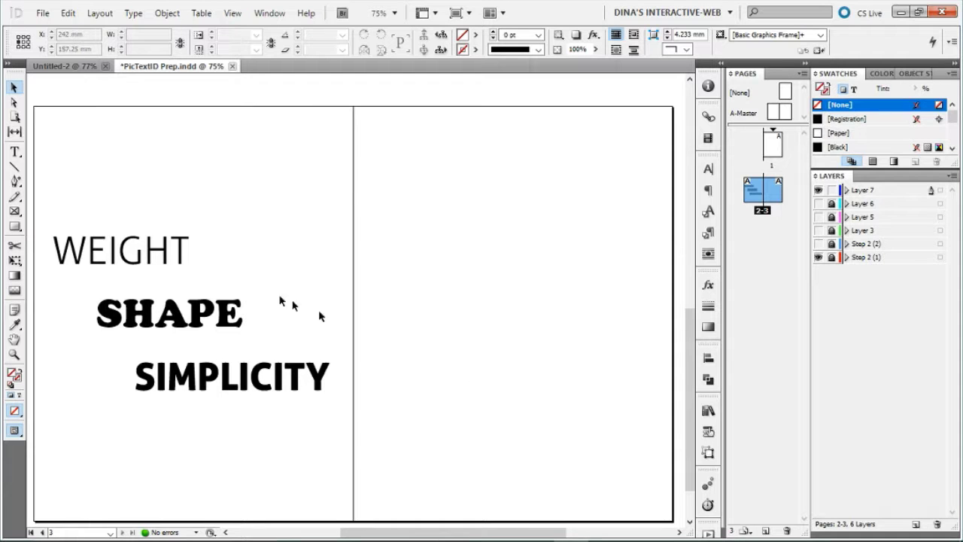
pyautogui.press('z')
pyautogui.moveTo(42, 213); pyautogui.dragTo(224, 295)
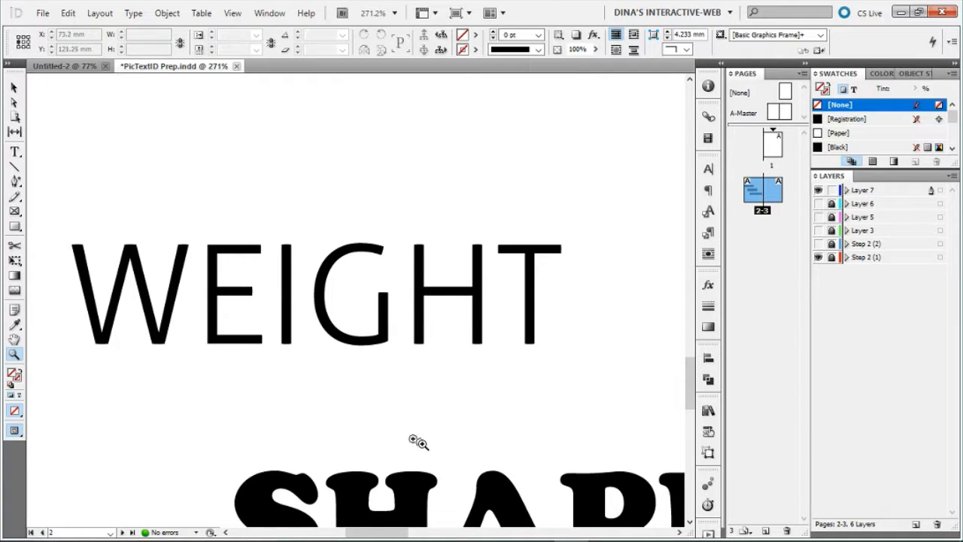
pyautogui.moveTo(424, 443); pyautogui.dragTo(282, 213)
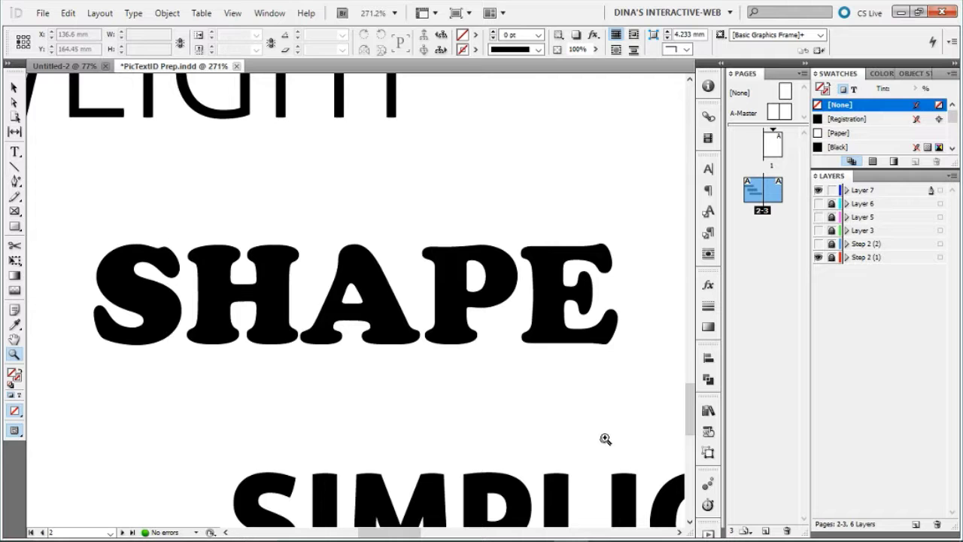
pyautogui.moveTo(604, 436); pyautogui.dragTo(420, 295)
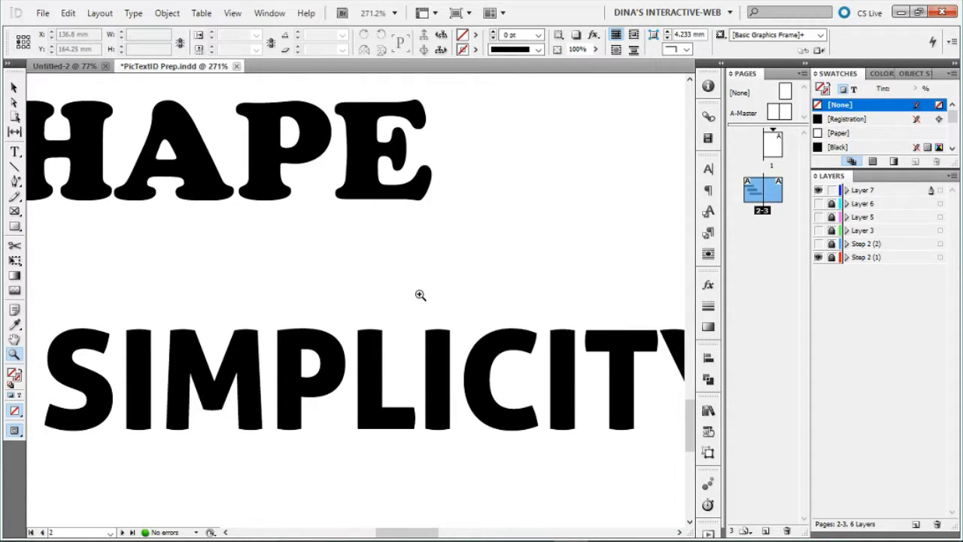
pyautogui.hotkey('ctrl', '-')
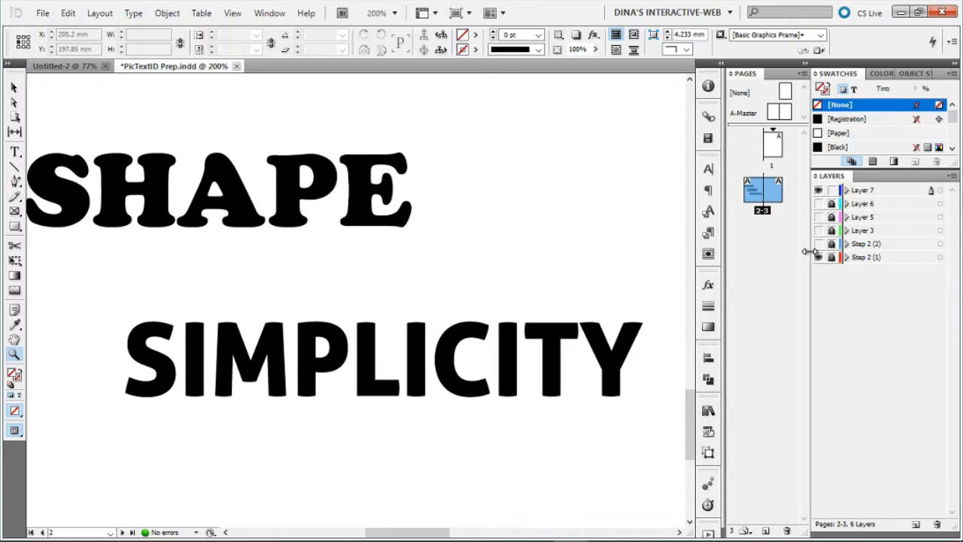
pyautogui.hotkey('ctrl', '0')
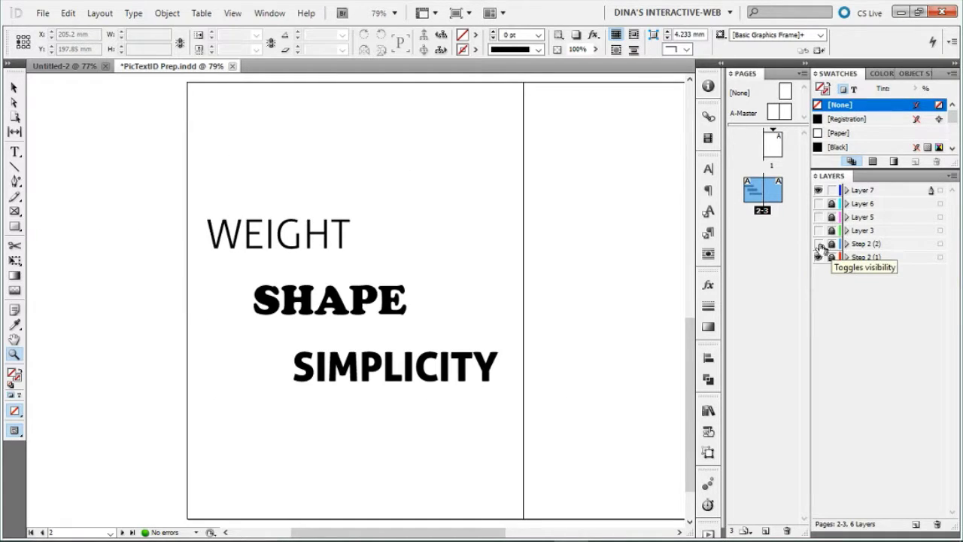
# Step: Swap the Step 2 (1) layer for Step 2 (2), examine the Bready font sample up close, and hide that layer again
pyautogui.click(818, 256)
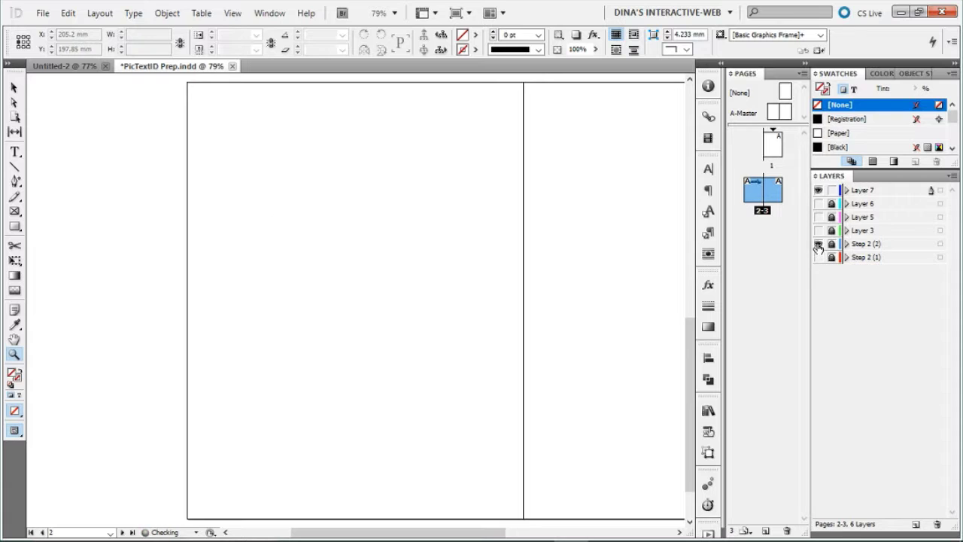
pyautogui.click(818, 245)
pyautogui.moveTo(203, 115); pyautogui.dragTo(490, 219)
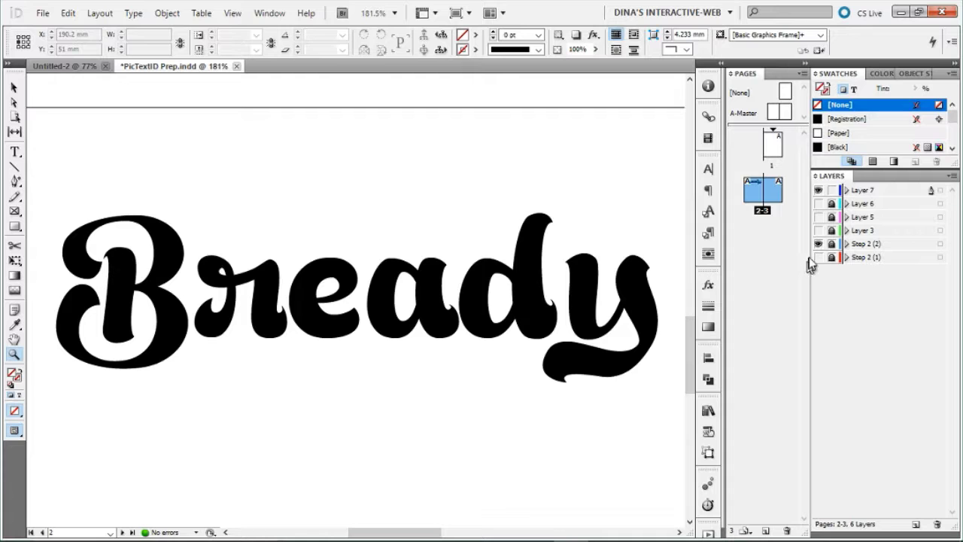
pyautogui.hotkey('ctrl', '0')
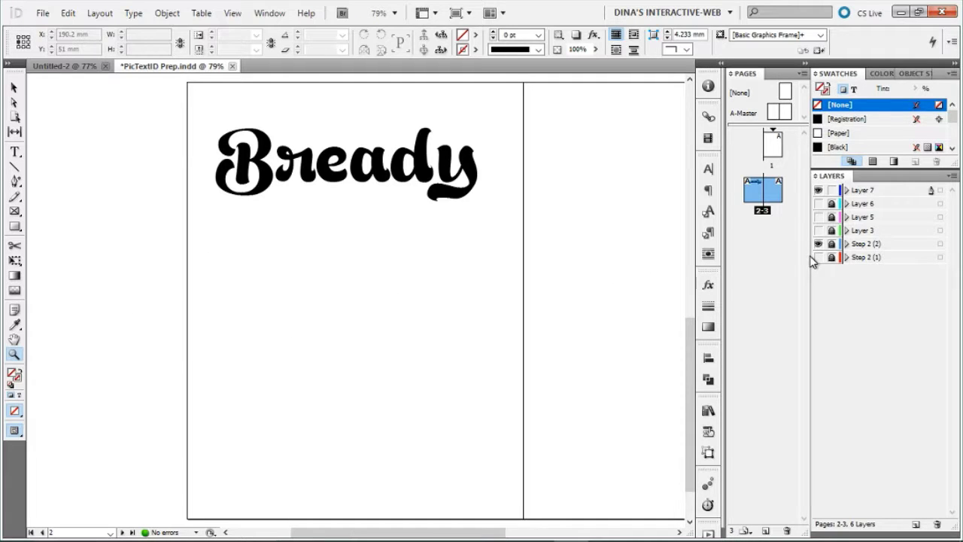
pyautogui.click(818, 244)
pyautogui.click(818, 231)
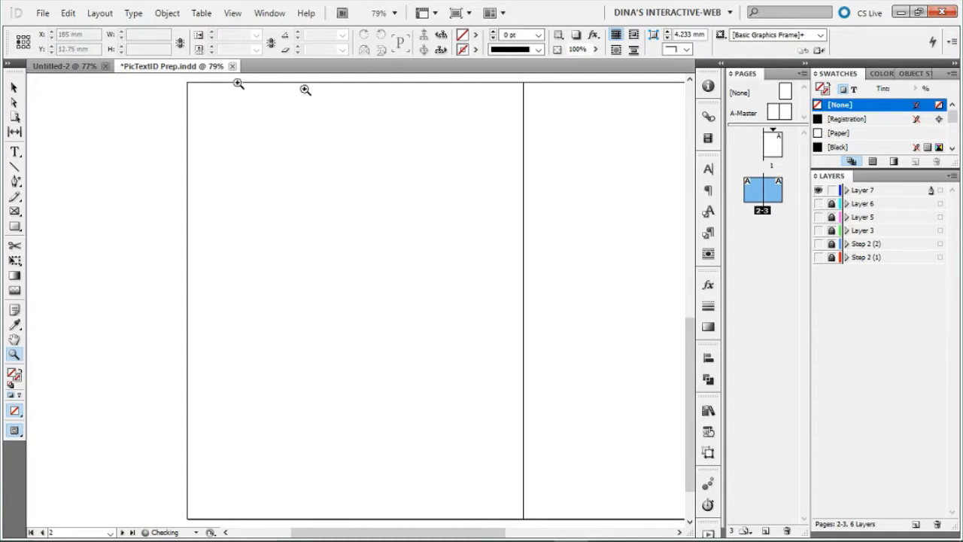
# Step: Draw a text frame on Layer 7 covering nearly all of page 2
pyautogui.click(854, 190)
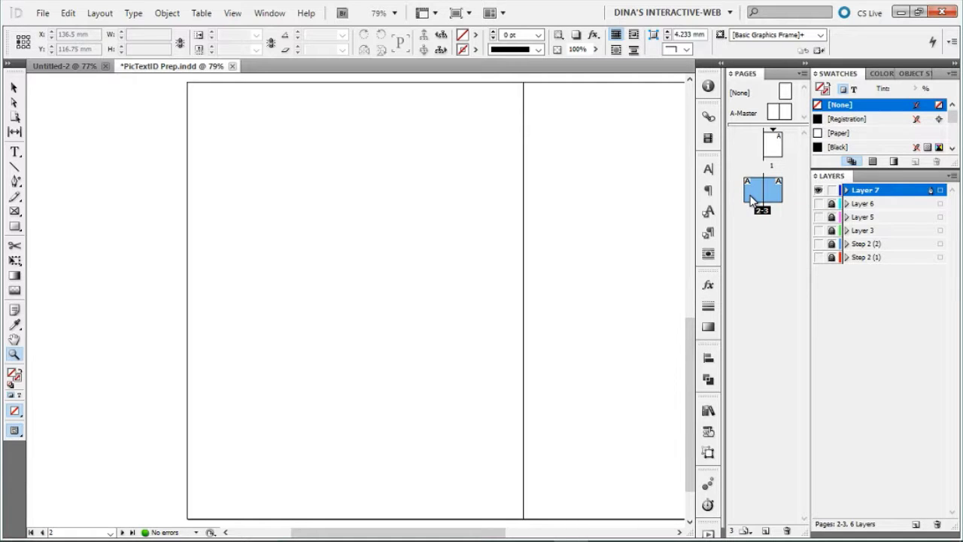
pyautogui.click(756, 192)
pyautogui.click(15, 153)
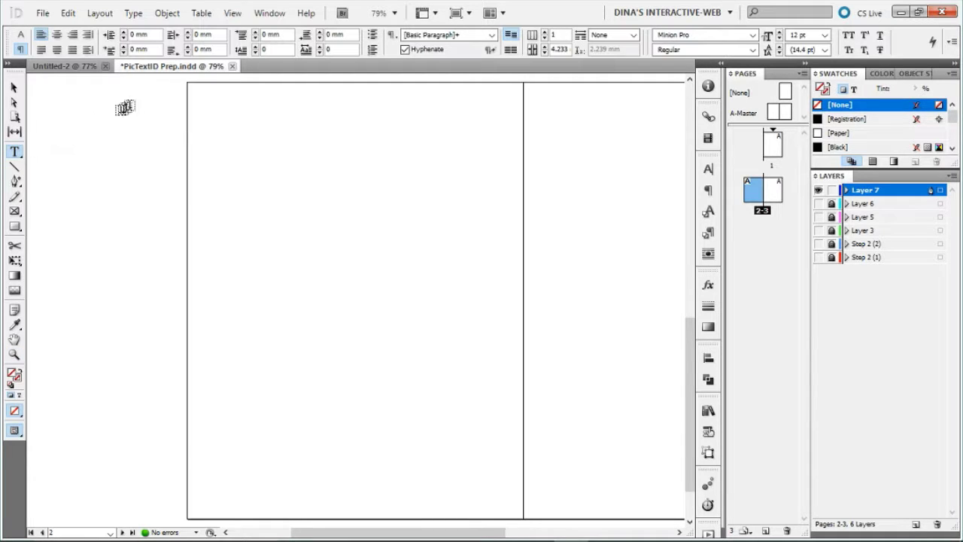
pyautogui.moveTo(182, 81); pyautogui.dragTo(524, 493)
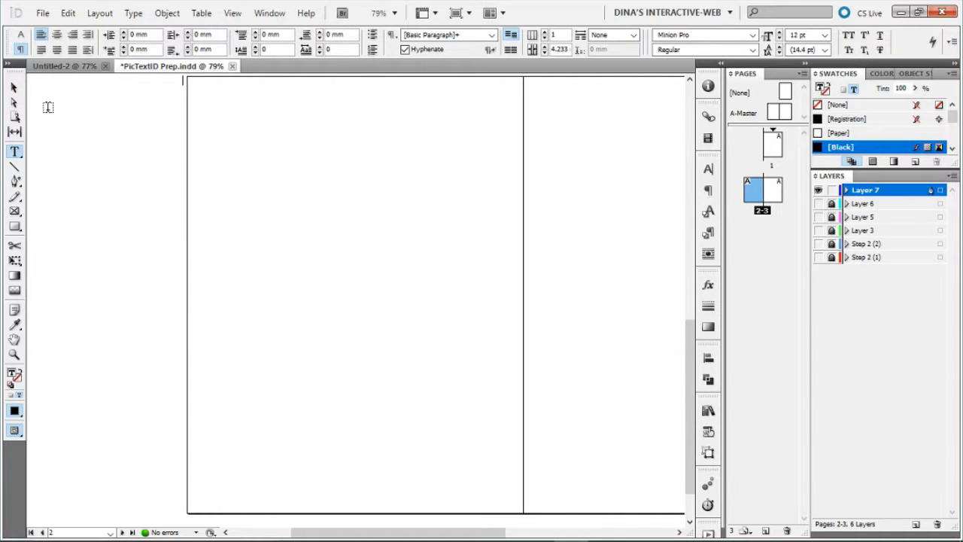
# Step: Set the font in the new text frame to Bready Regular Demo
pyautogui.click(183, 80)
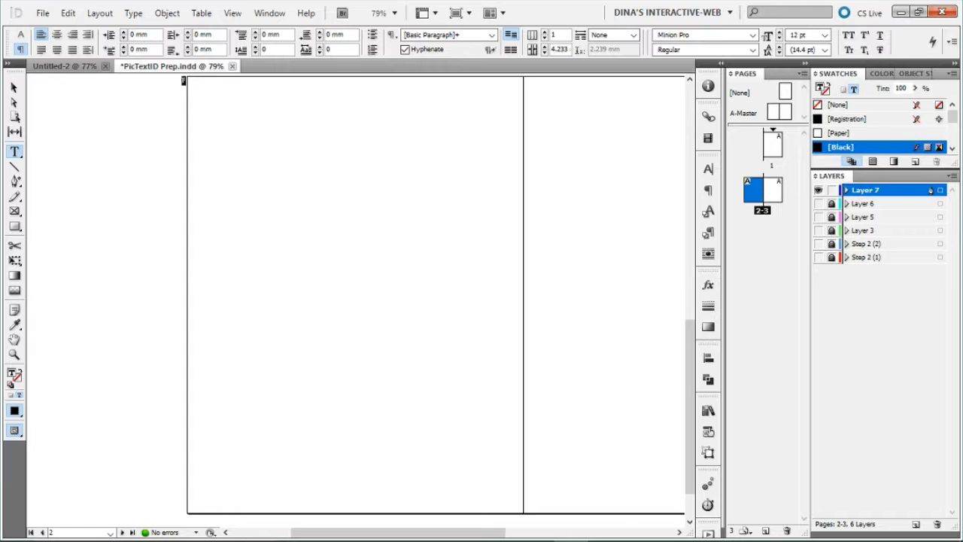
pyautogui.click(695, 37)
pyautogui.write('Bready Regular Demo')
pyautogui.press('Tab')
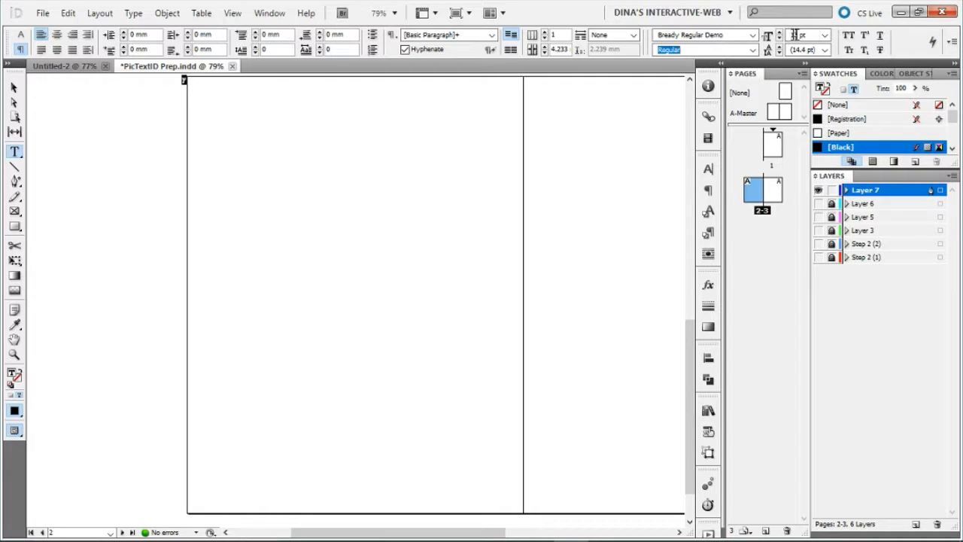
# Step: Set the font size to 692 pt and enter a capital F in the text frame, coloured with the Black swatch
pyautogui.doubleClick(795, 35)
pyautogui.write('6')
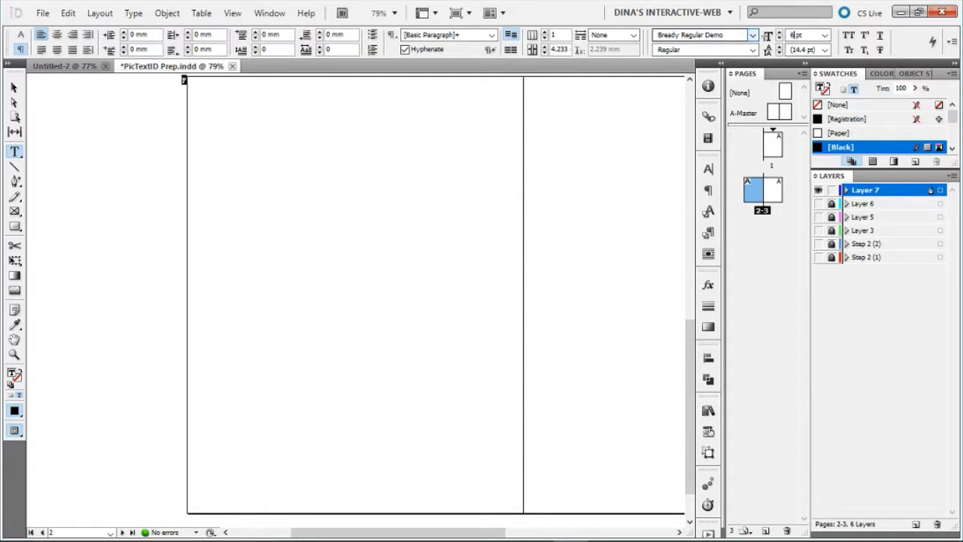
pyautogui.write('92')
pyautogui.press('Return')
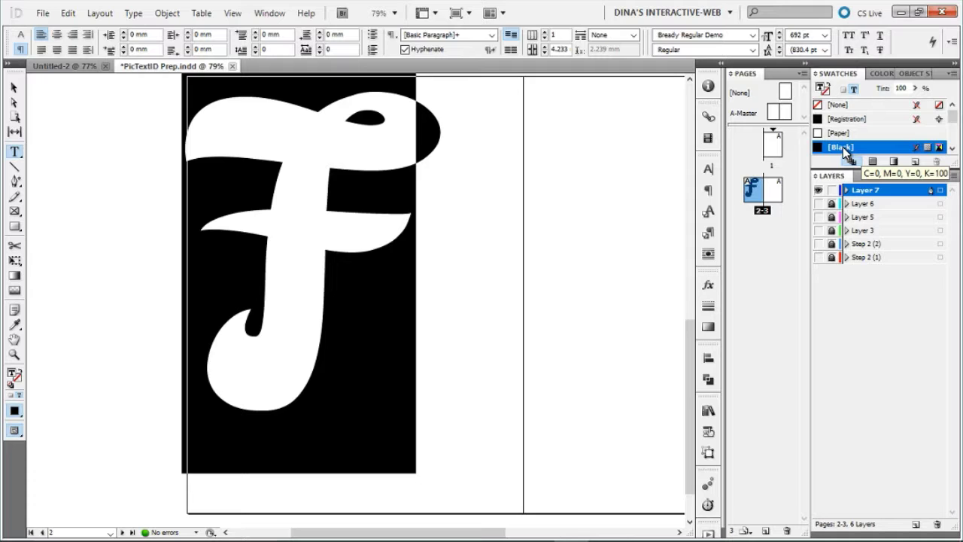
pyautogui.click(846, 151)
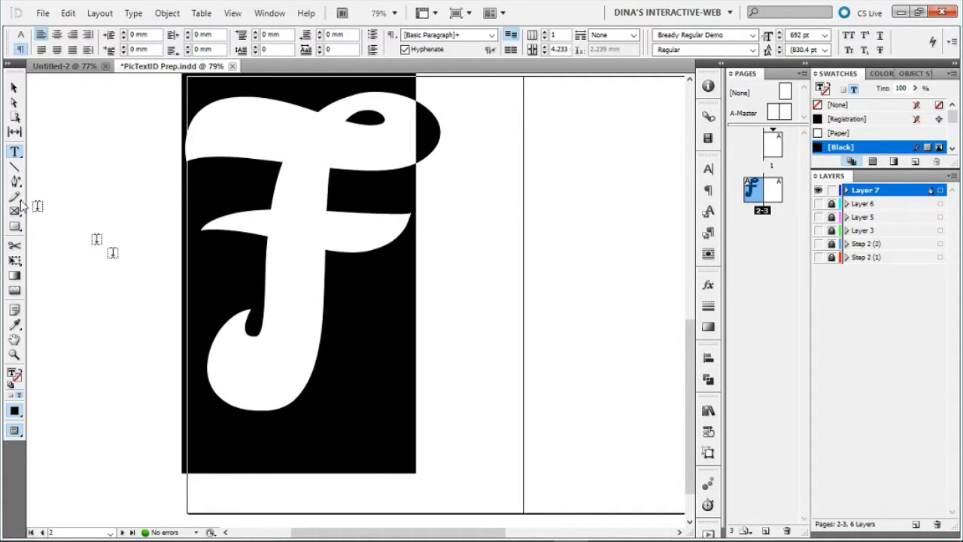
# Step: Convert the large F to outlines and move the shape to about the middle of page 2
pyautogui.click(13, 88)
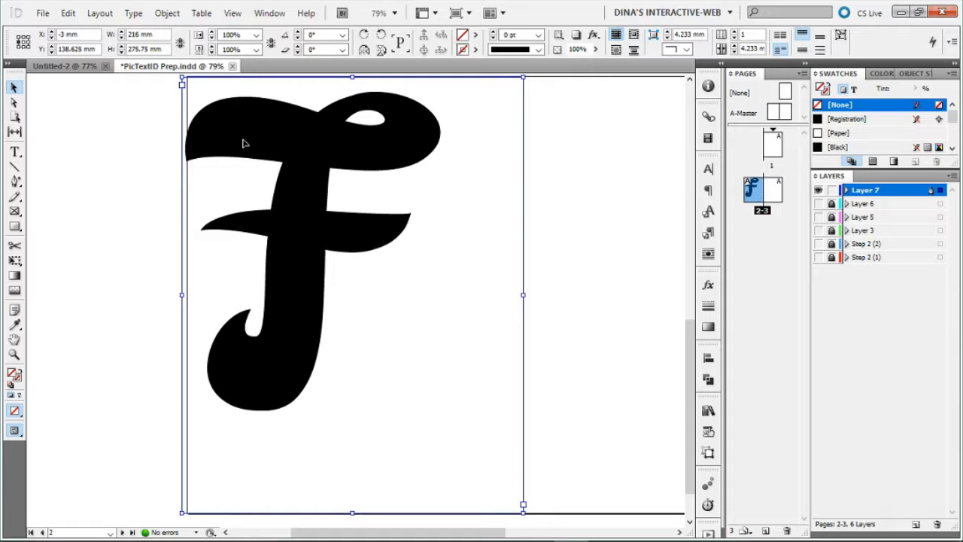
pyautogui.click(137, 16)
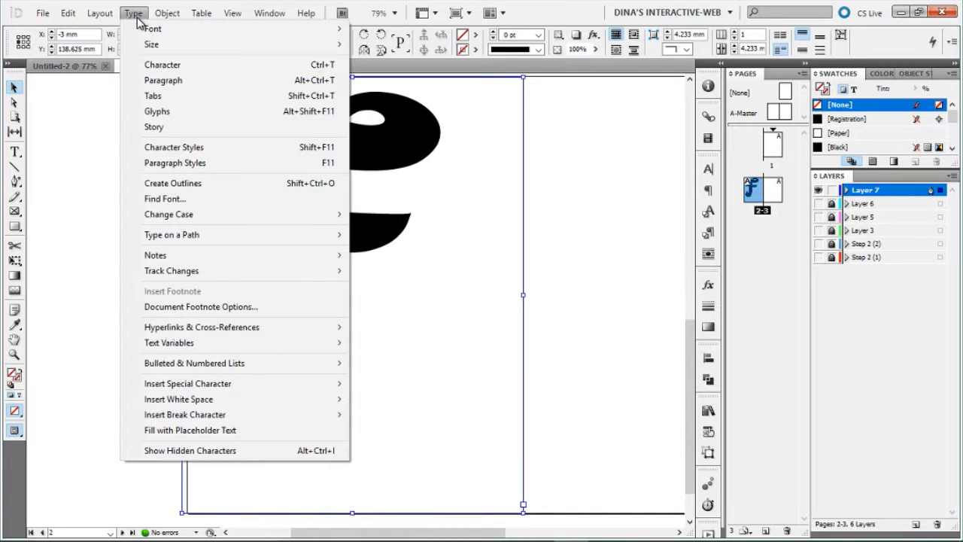
pyautogui.click(164, 184)
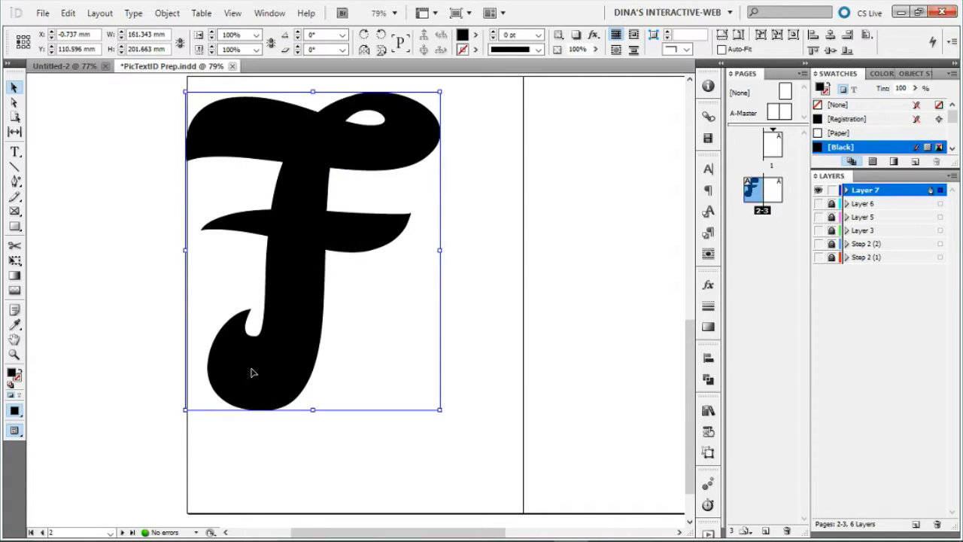
pyautogui.moveTo(253, 372); pyautogui.dragTo(297, 413)
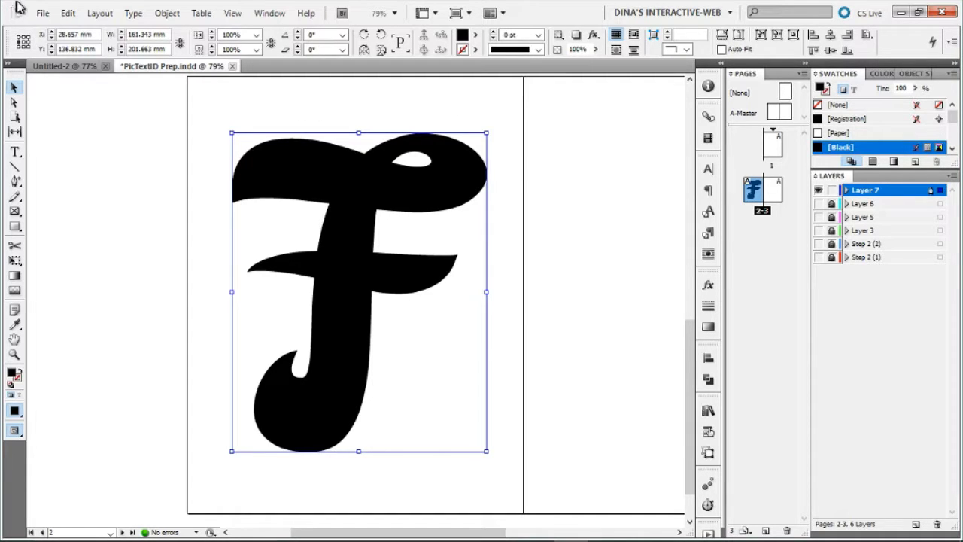
# Step: Place the image falllake.jpg inside the outlined F and make sure Layer 7 is shown
pyautogui.click(43, 14)
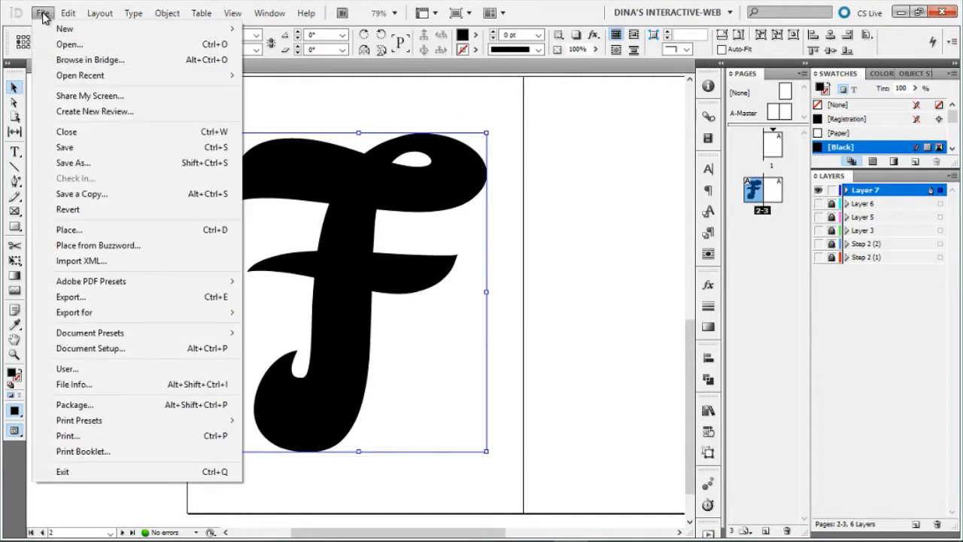
pyautogui.click(77, 229)
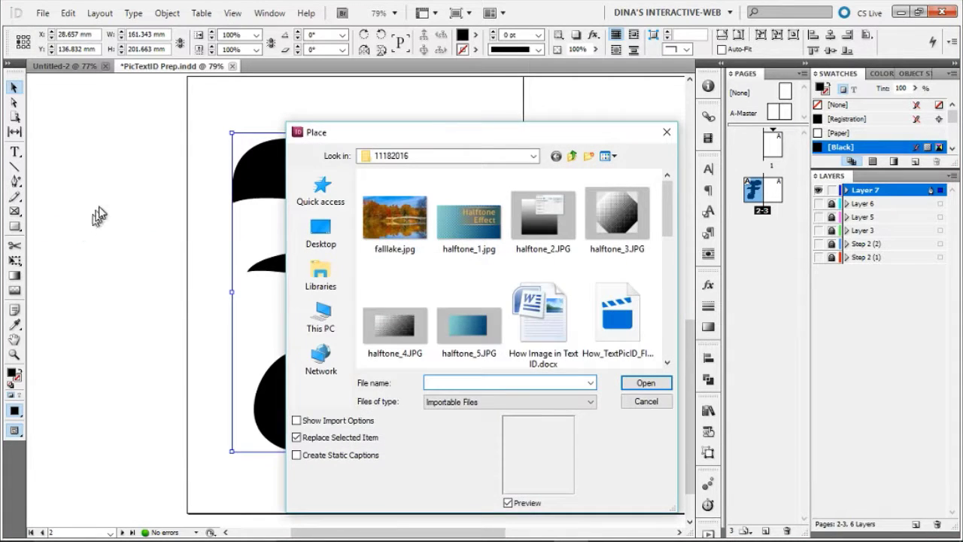
pyautogui.click(411, 230)
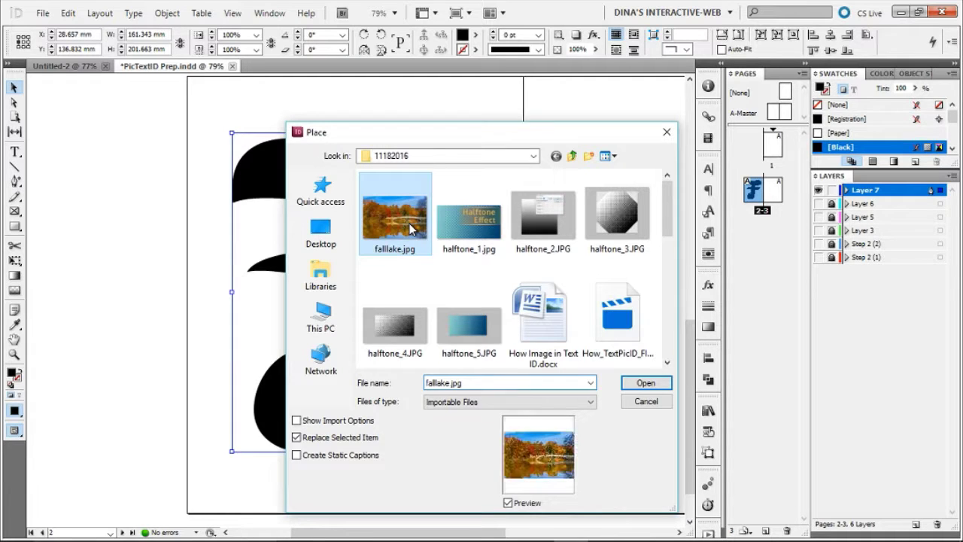
pyautogui.doubleClick(410, 229)
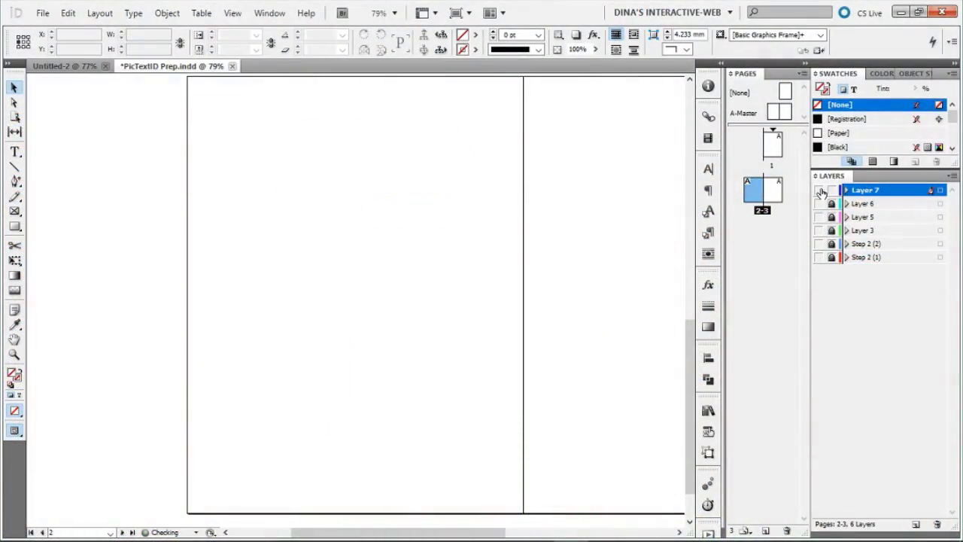
pyautogui.click(819, 190)
# Step: Scale the photo inside the F down proportionally to about 331 mm wide and 221 mm high
pyautogui.click(362, 259)
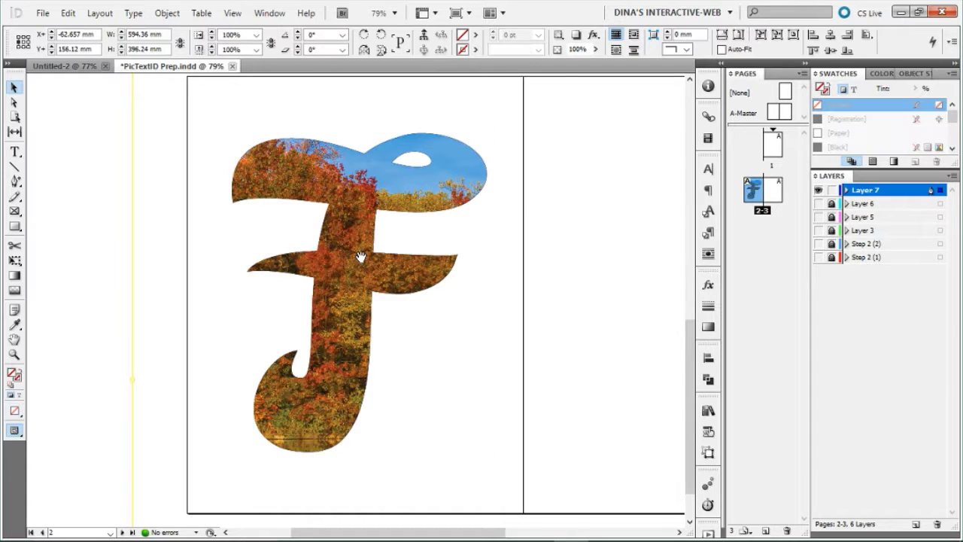
pyautogui.hotkey('ctrl', '-')
pyautogui.hotkey('ctrl', '-')
pyautogui.hotkey('ctrl', '-')
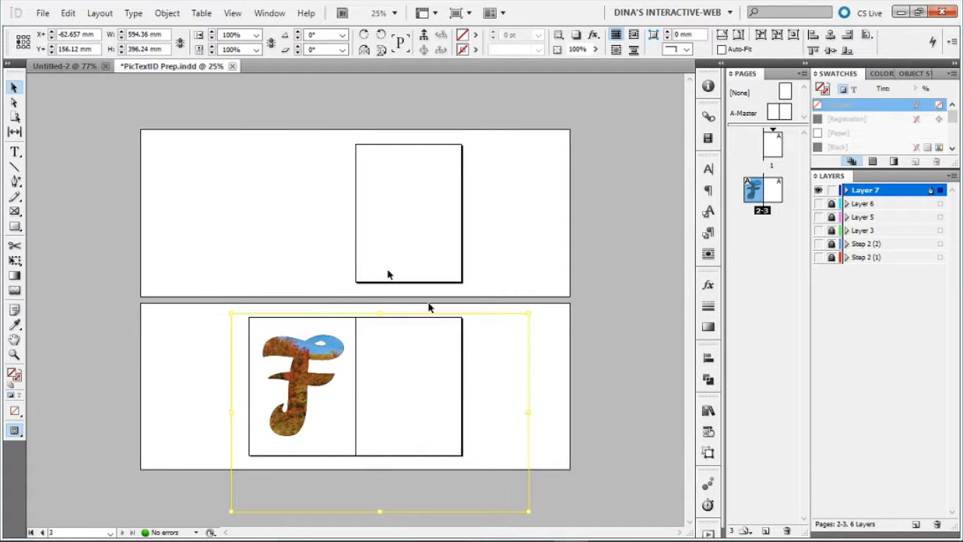
pyautogui.moveTo(534, 535)
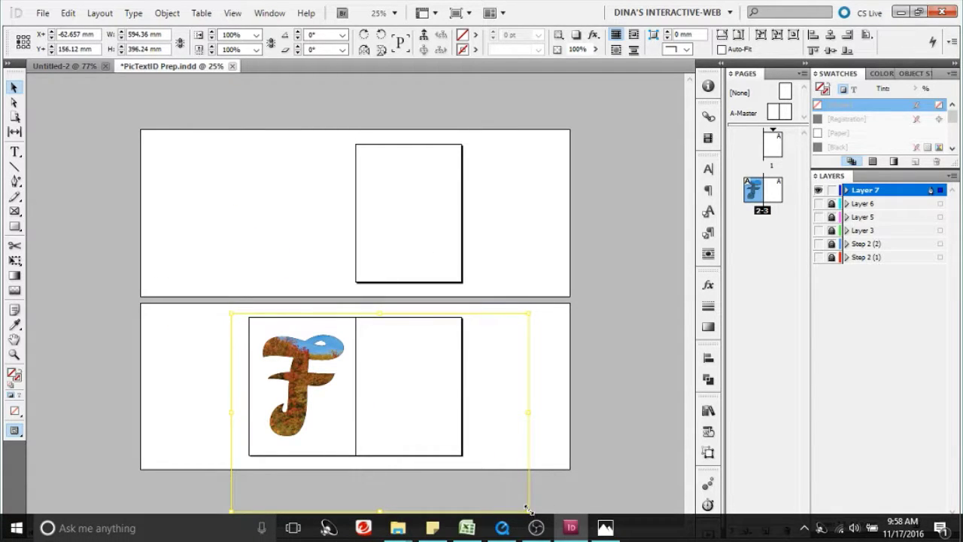
pyautogui.moveTo(527, 510); pyautogui.dragTo(374, 441)
pyautogui.moveTo(419, 314); pyautogui.dragTo(389, 326)
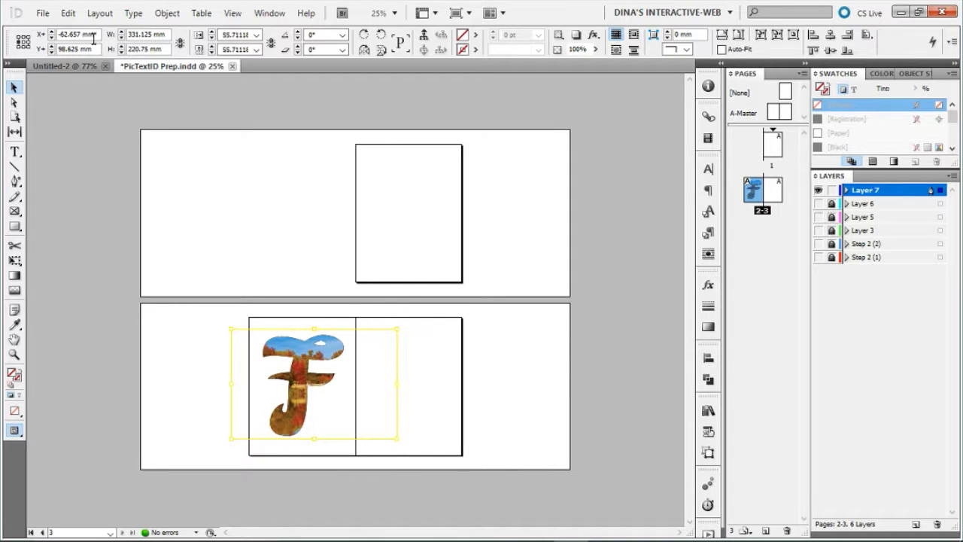
# Step: Fit the photo to the F shape with Fill Frame Proportionally, then deselect it
pyautogui.click(161, 13)
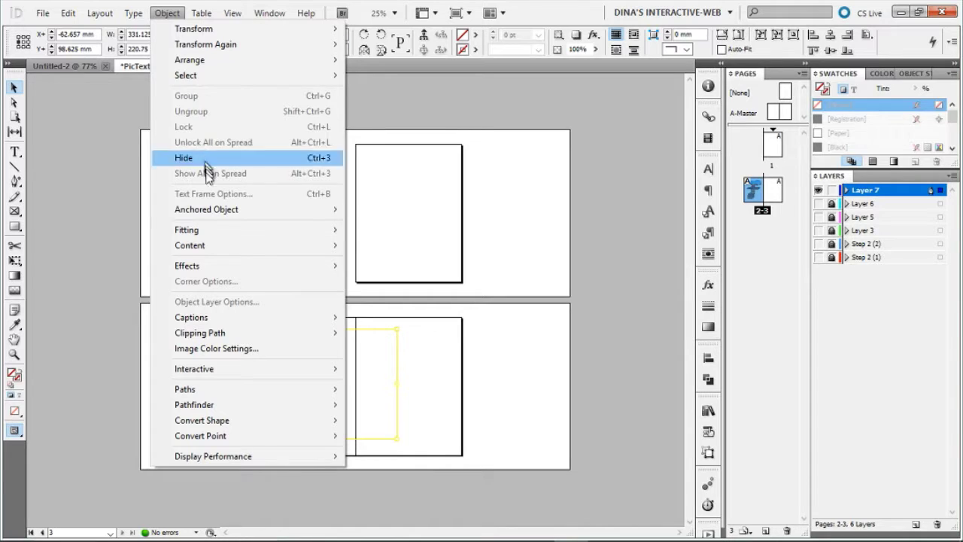
pyautogui.moveTo(216, 238)
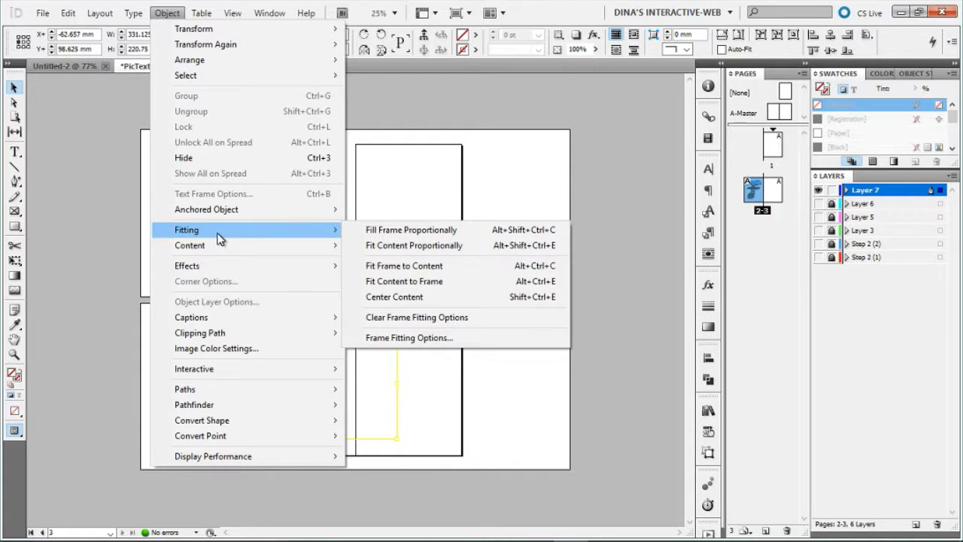
pyautogui.click(416, 233)
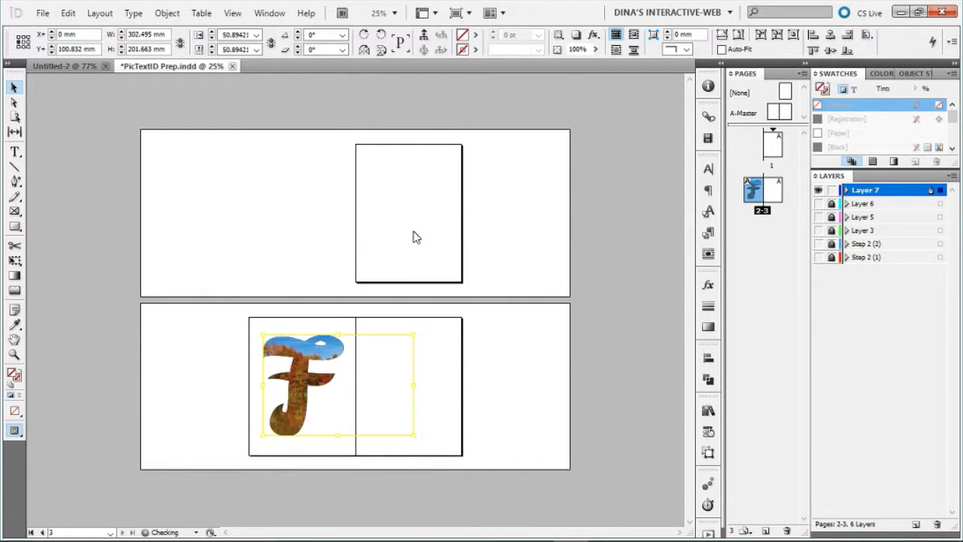
pyautogui.hotkey('ctrl', '0')
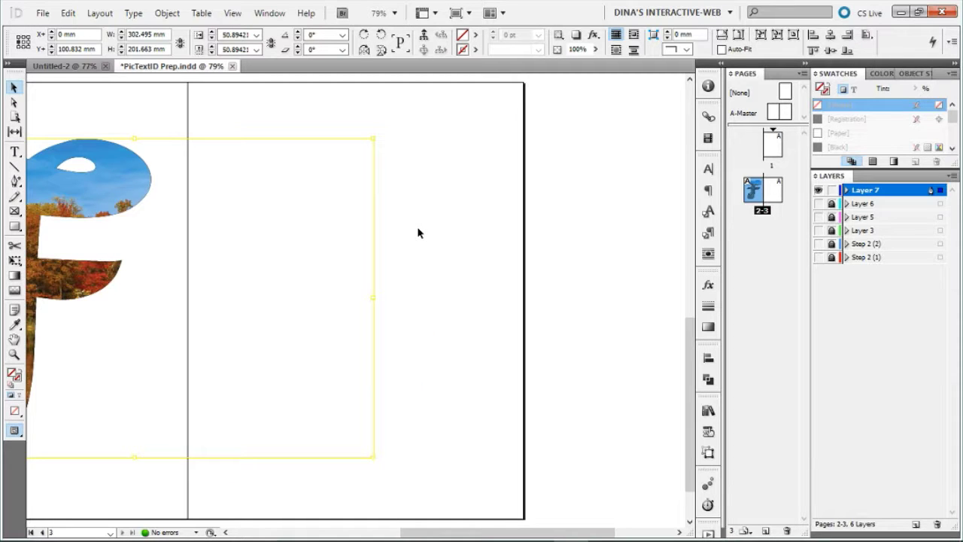
pyautogui.moveTo(185, 294); pyautogui.dragTo(395, 294)
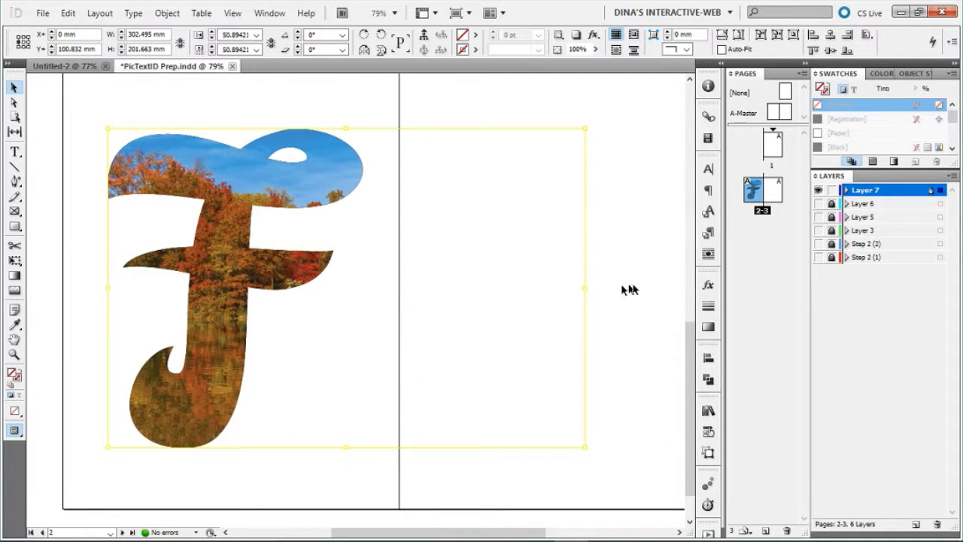
pyautogui.click(646, 283)
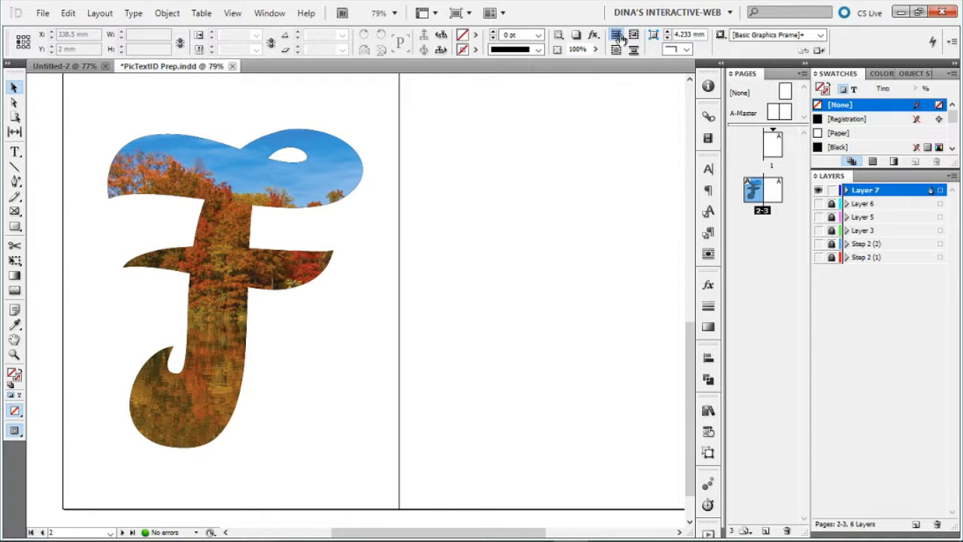
# Step: Set the fill of the photo-filled F shape to None
pyautogui.click(221, 182)
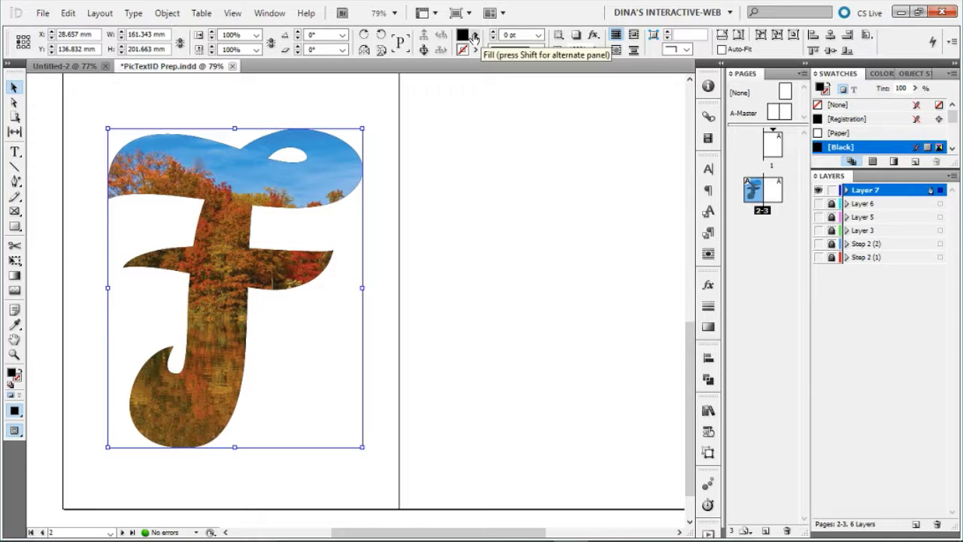
pyautogui.click(475, 36)
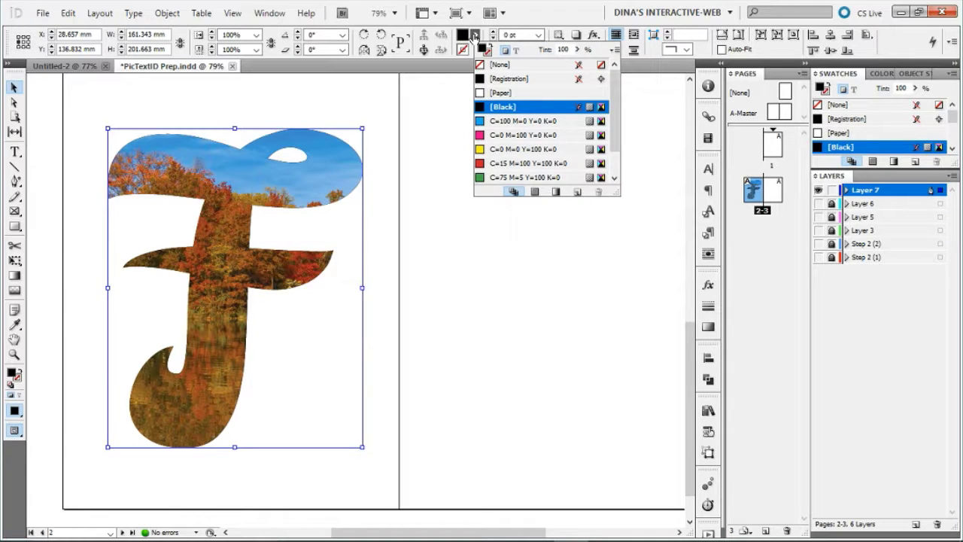
pyautogui.click(475, 36)
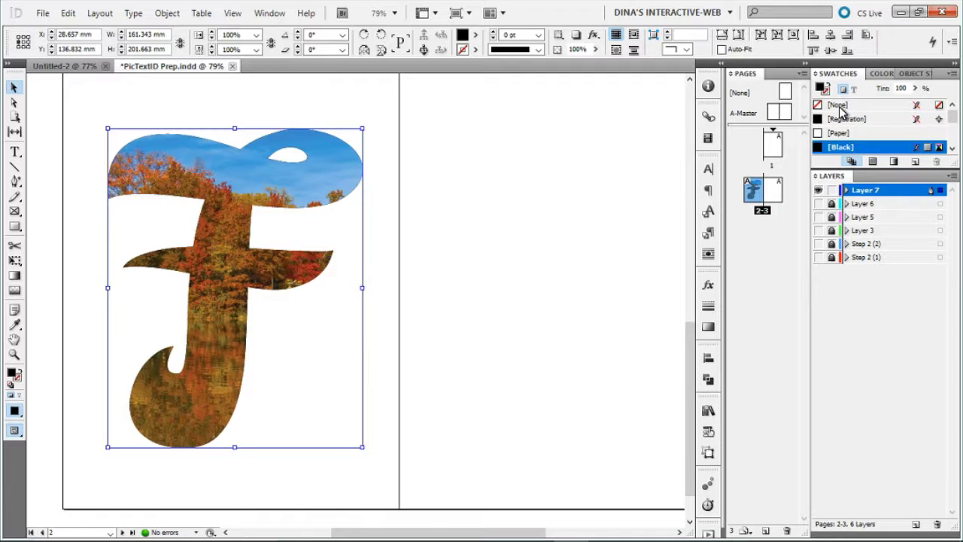
pyautogui.click(841, 105)
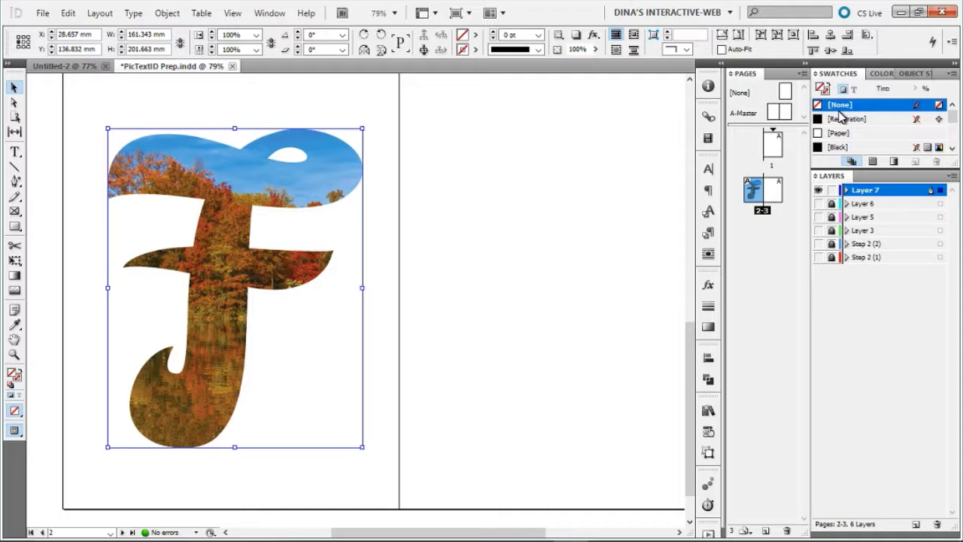
# Step: Hide Layer 7, show Layer 6, and examine the complete Fall spread across pages 2 and 3
pyautogui.click(818, 190)
pyautogui.click(820, 204)
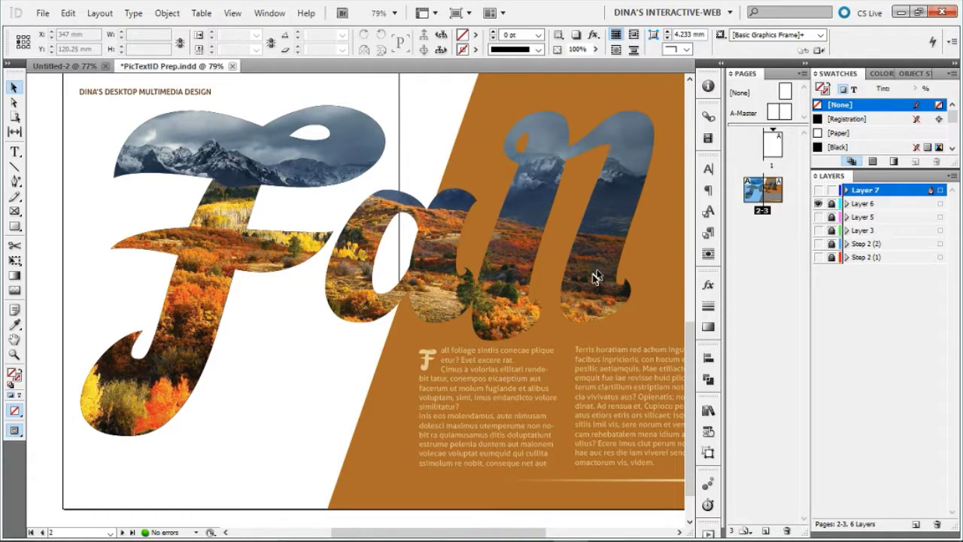
pyautogui.moveTo(620, 286); pyautogui.dragTo(587, 293)
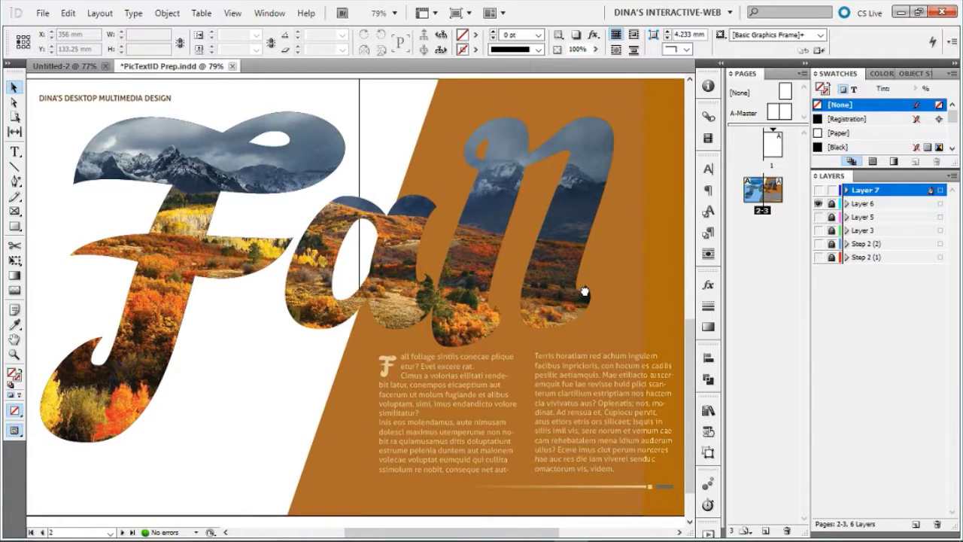
pyautogui.hotkey('ctrl', '-')
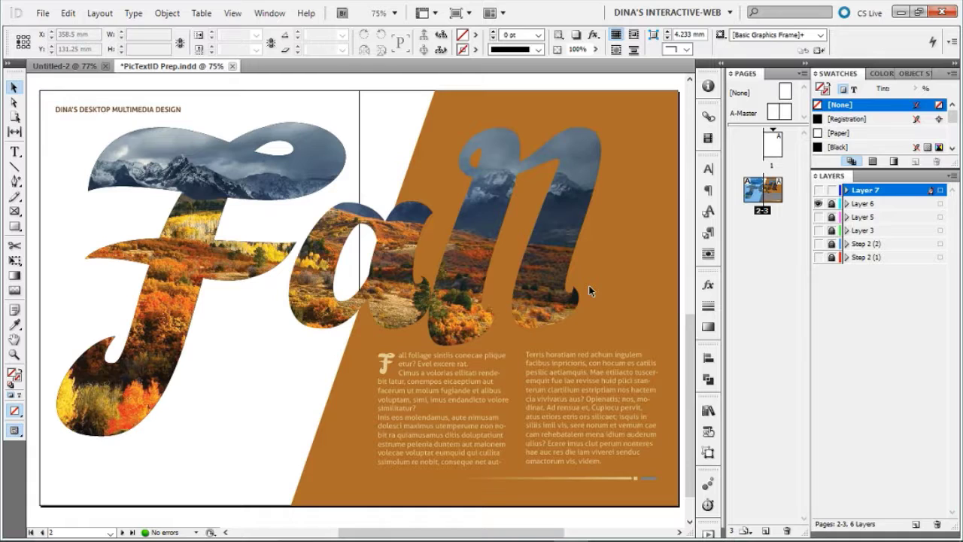